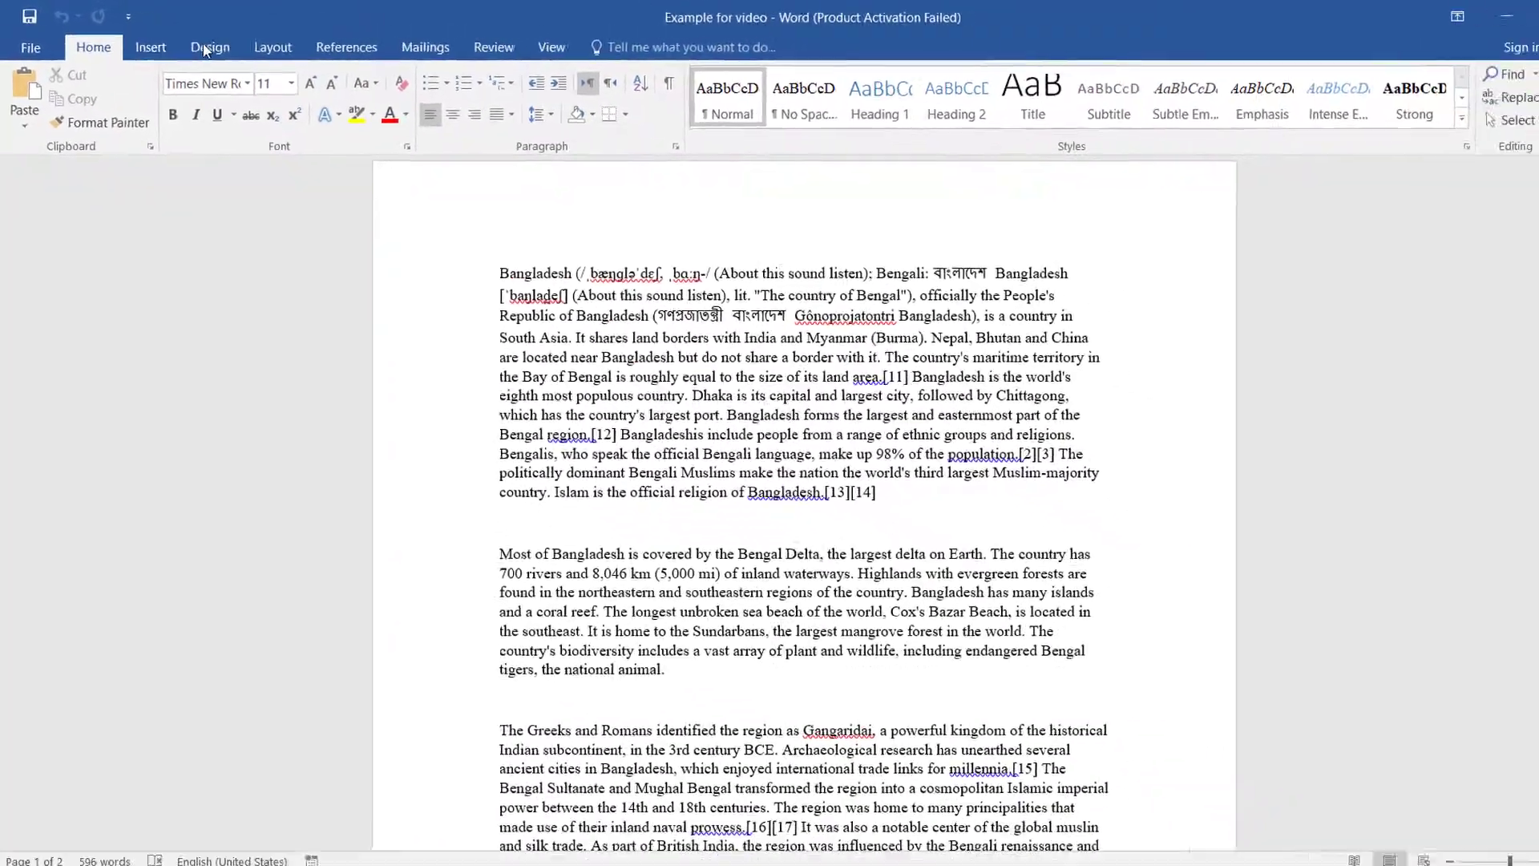
Step: Apply a 3 pt light peach double-line Box page border with no art to the whole document
click(257, 58)
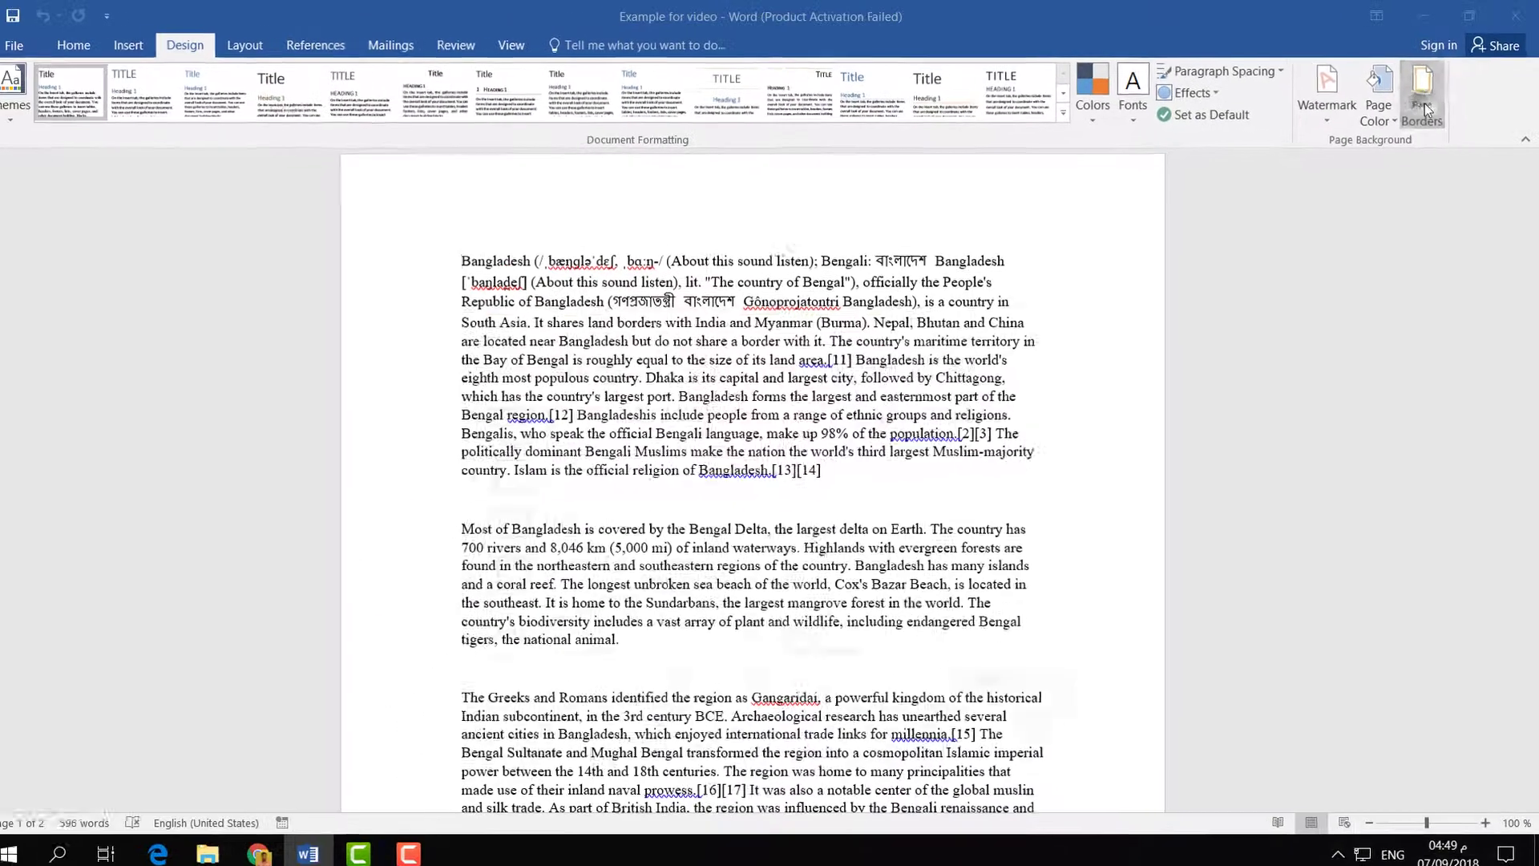
click(1424, 100)
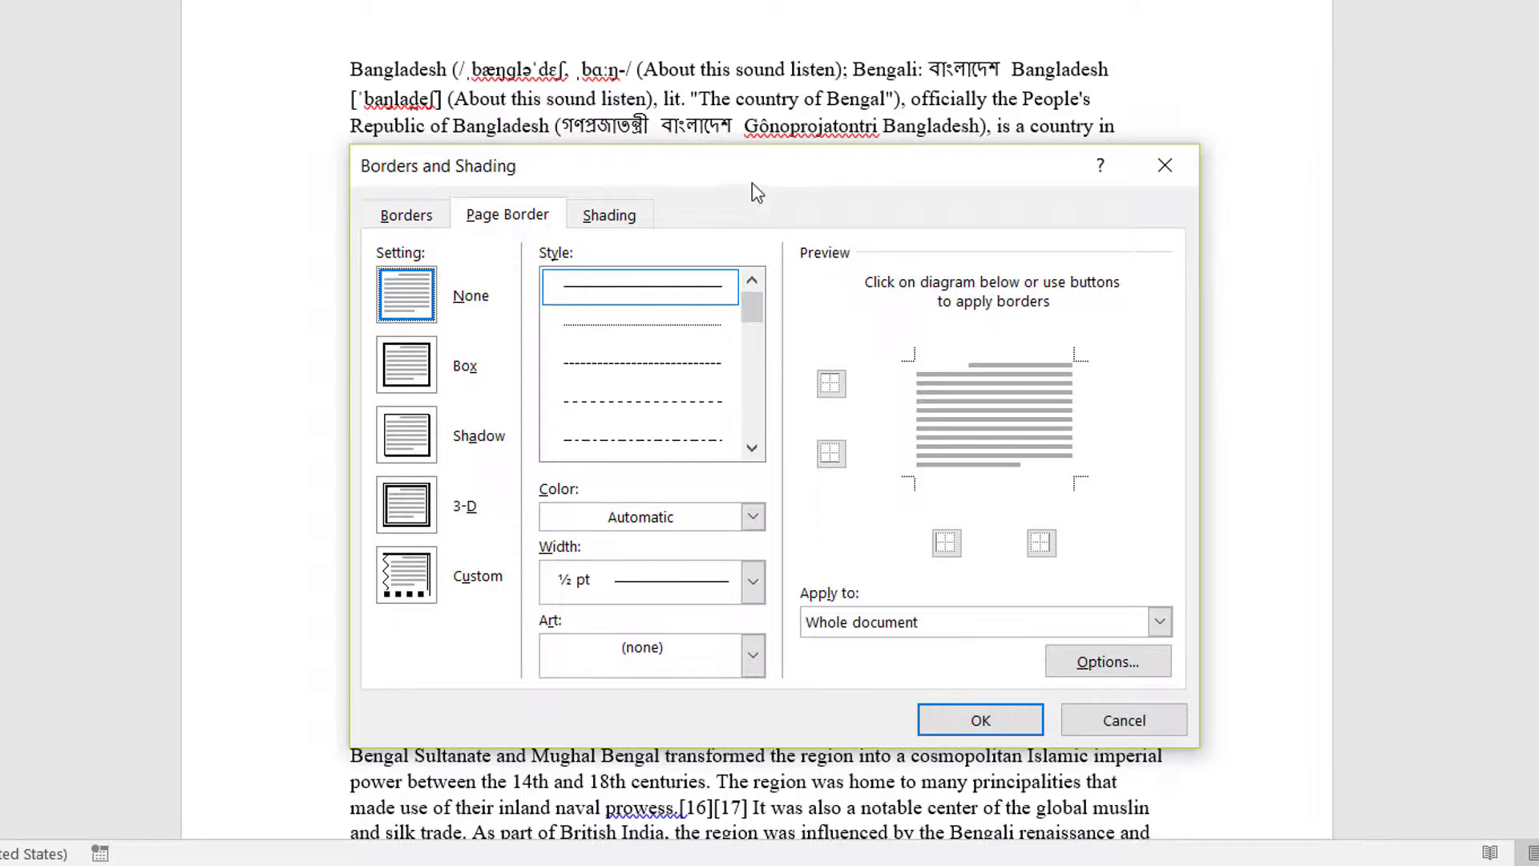
drag(751, 175, 760, 138)
drag(758, 282, 760, 317)
click(705, 329)
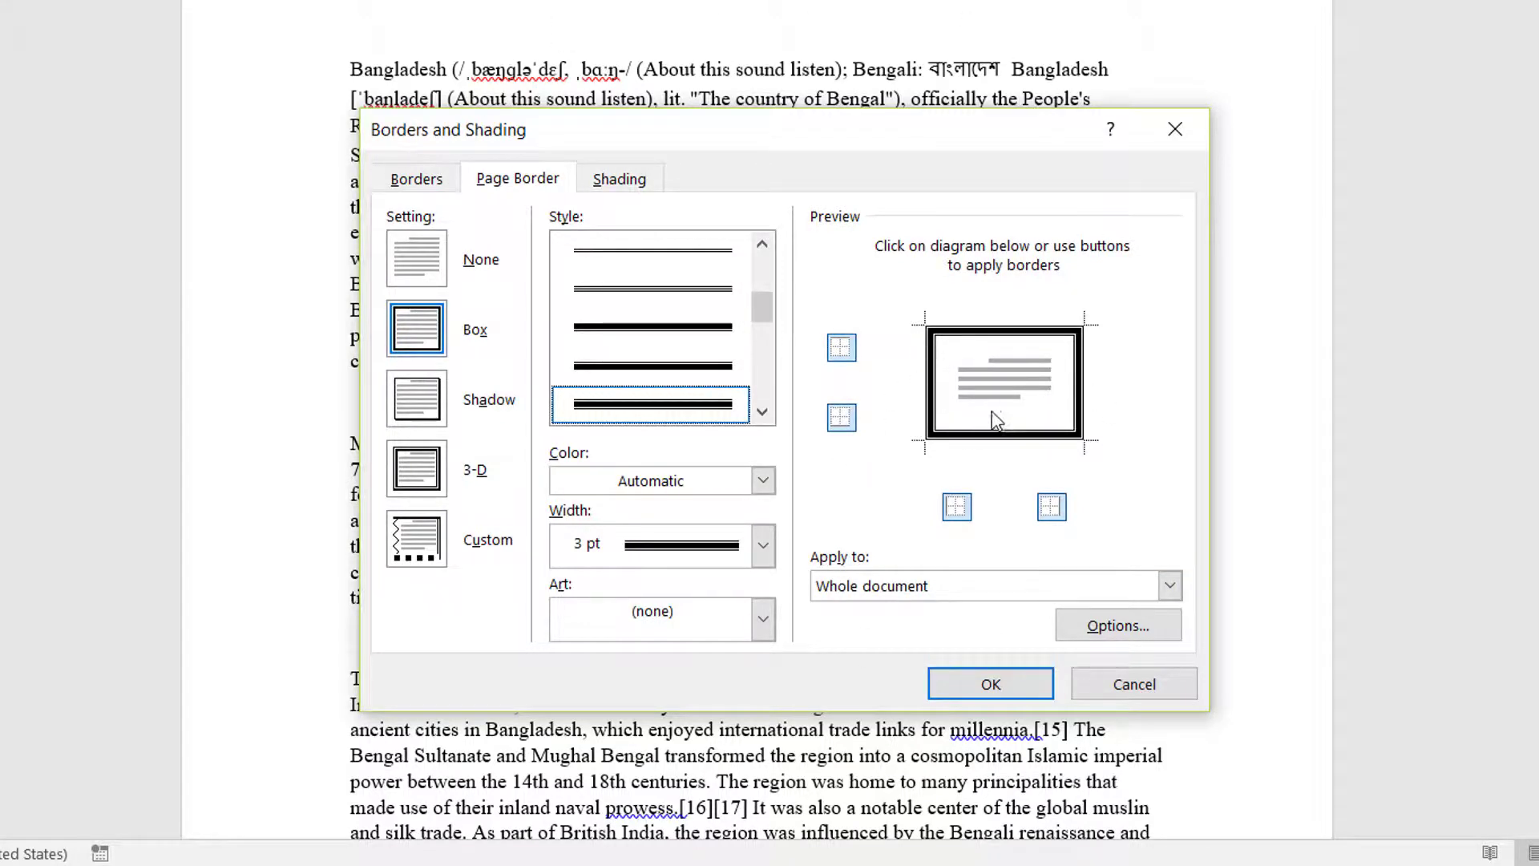
click(762, 481)
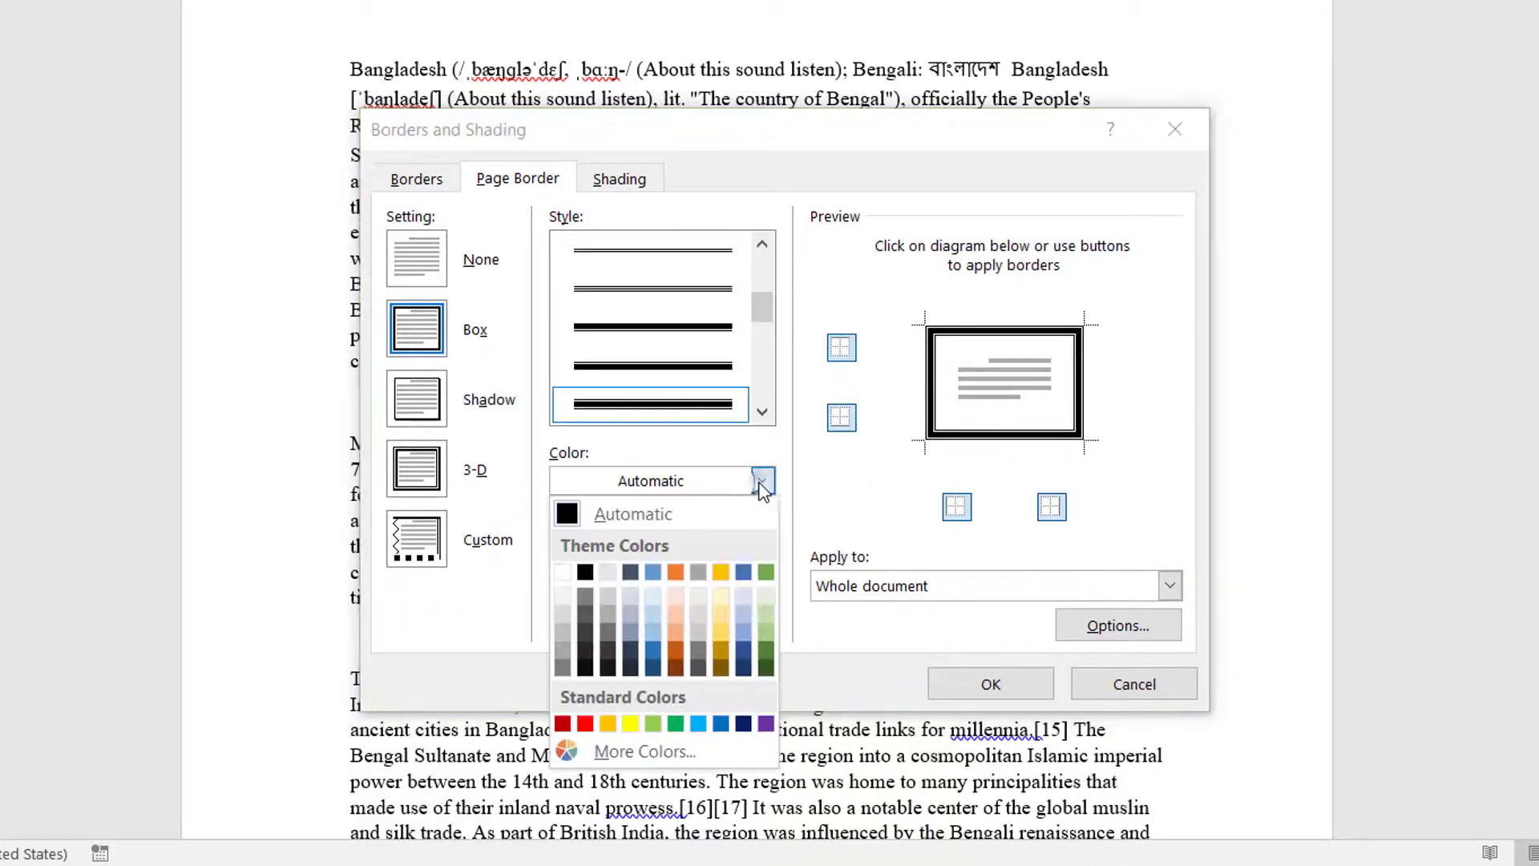
click(678, 614)
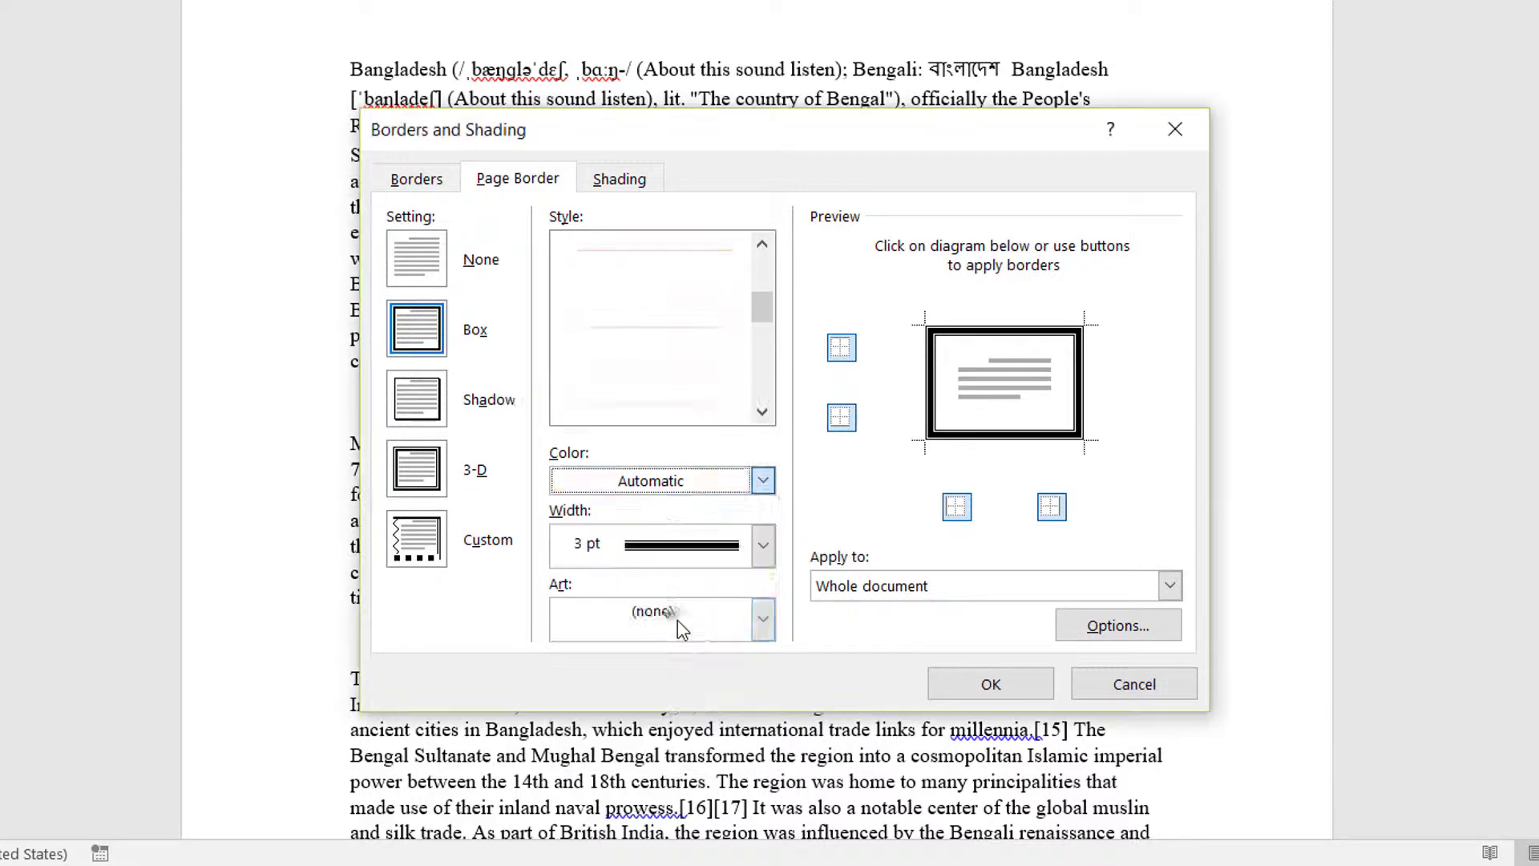
click(763, 619)
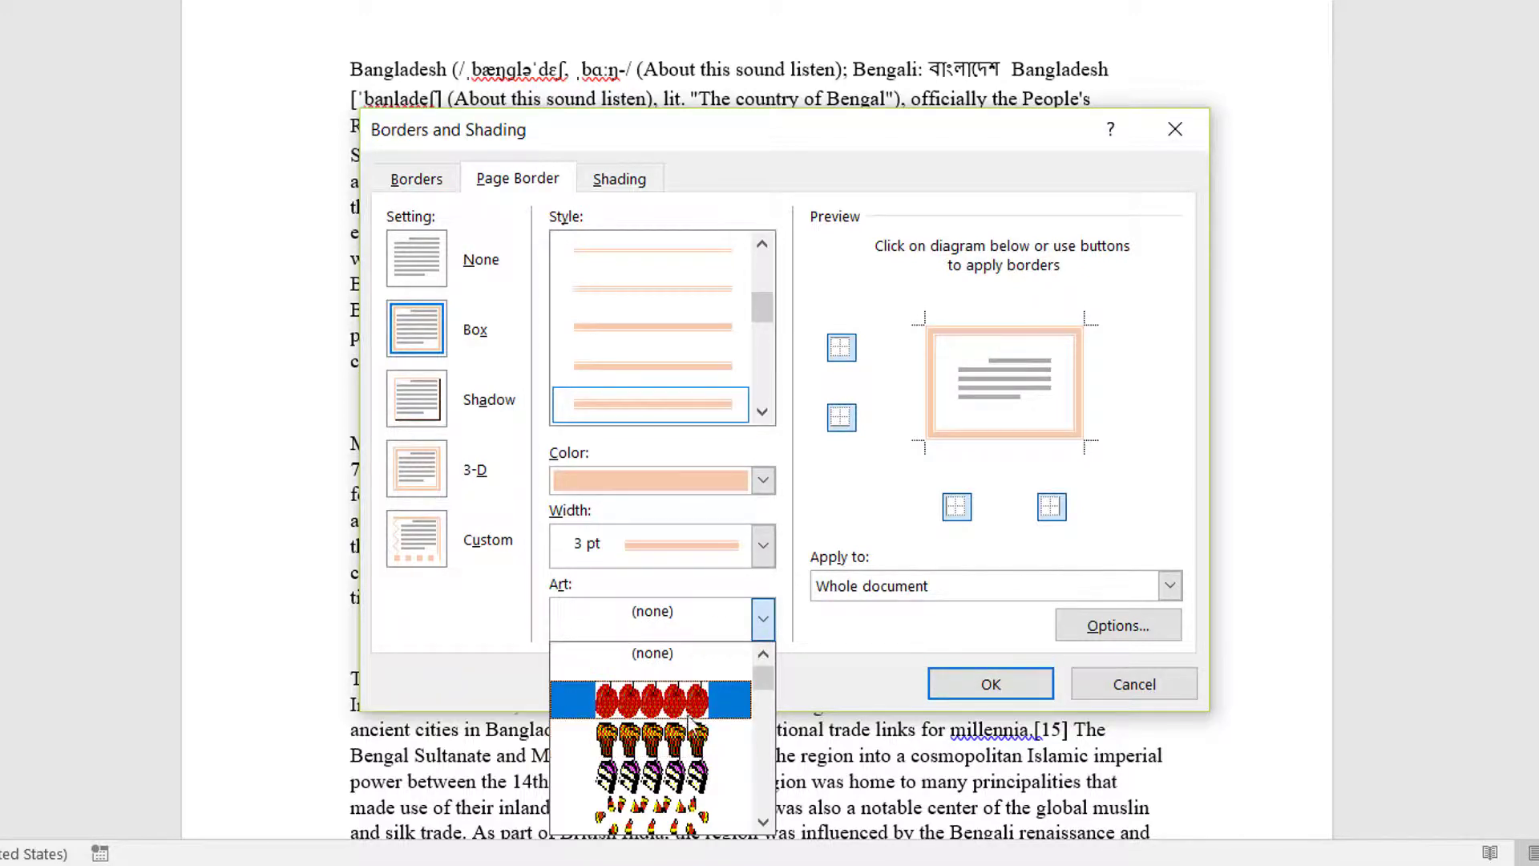
click(764, 619)
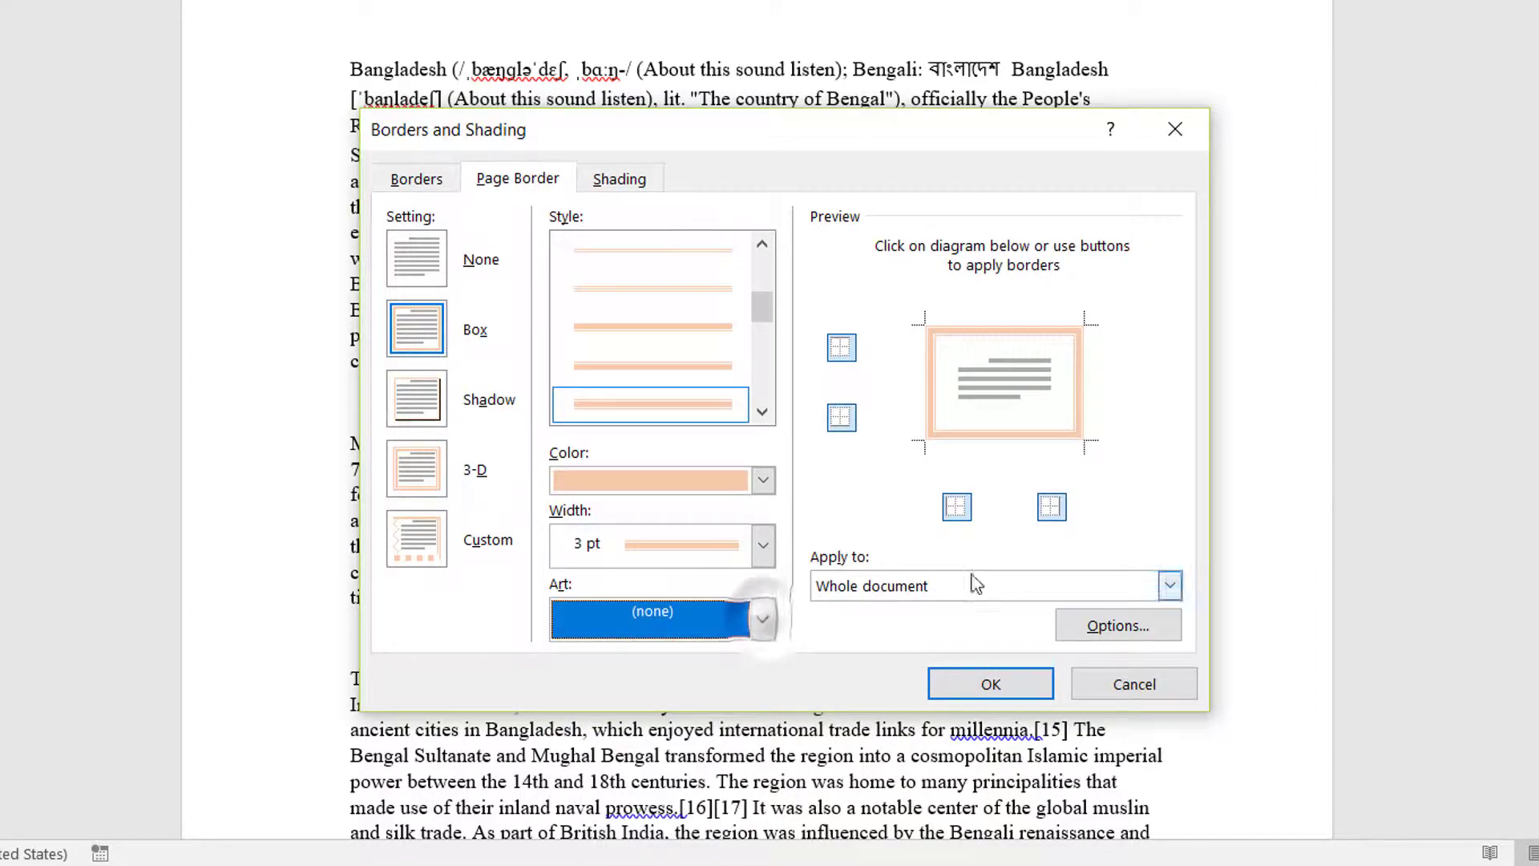
click(1022, 681)
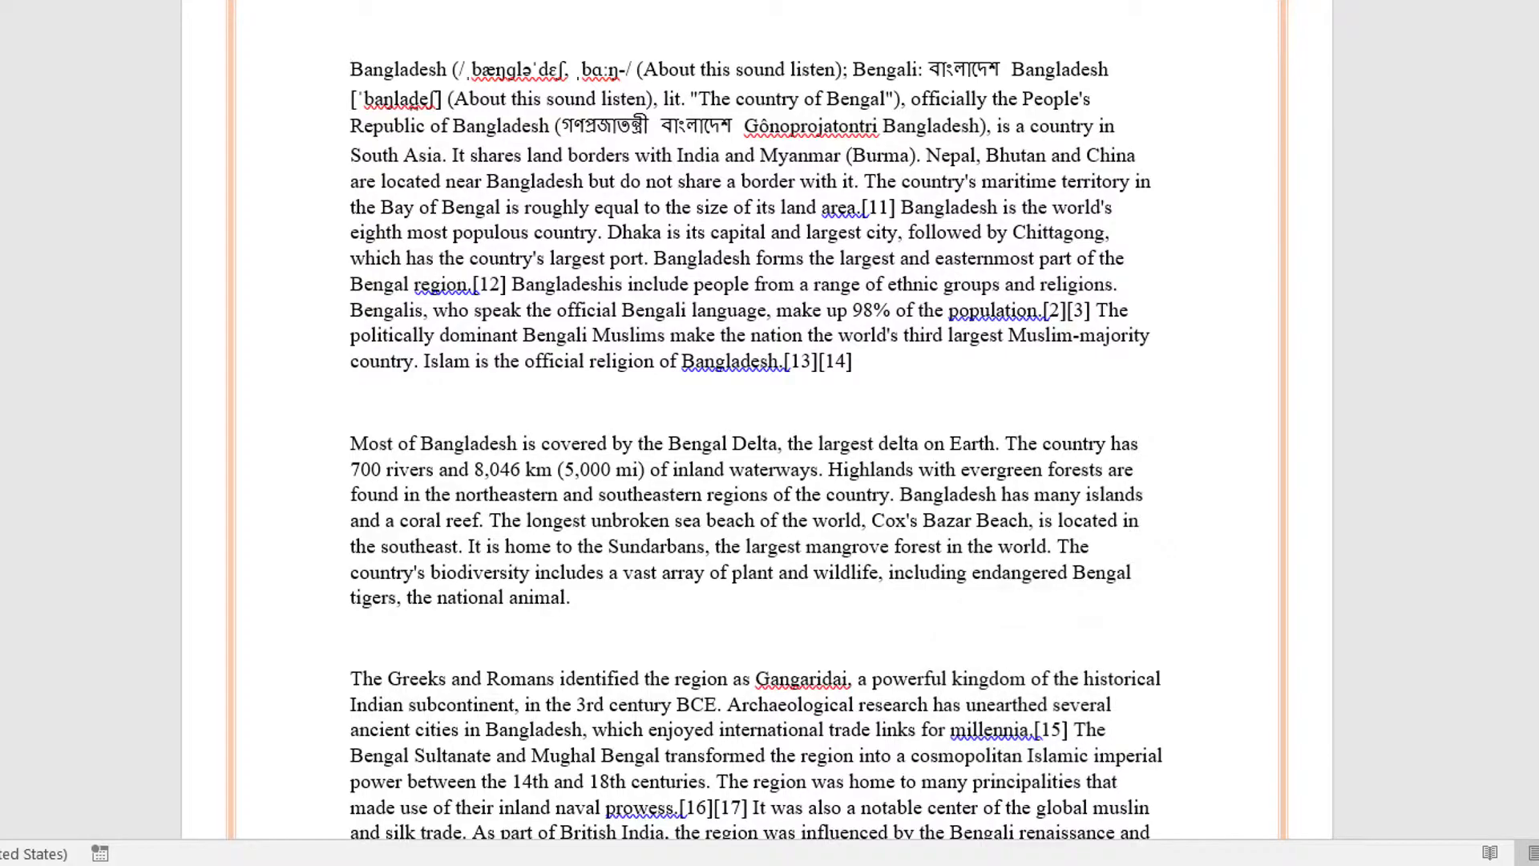
scroll(505, 464, down, 9)
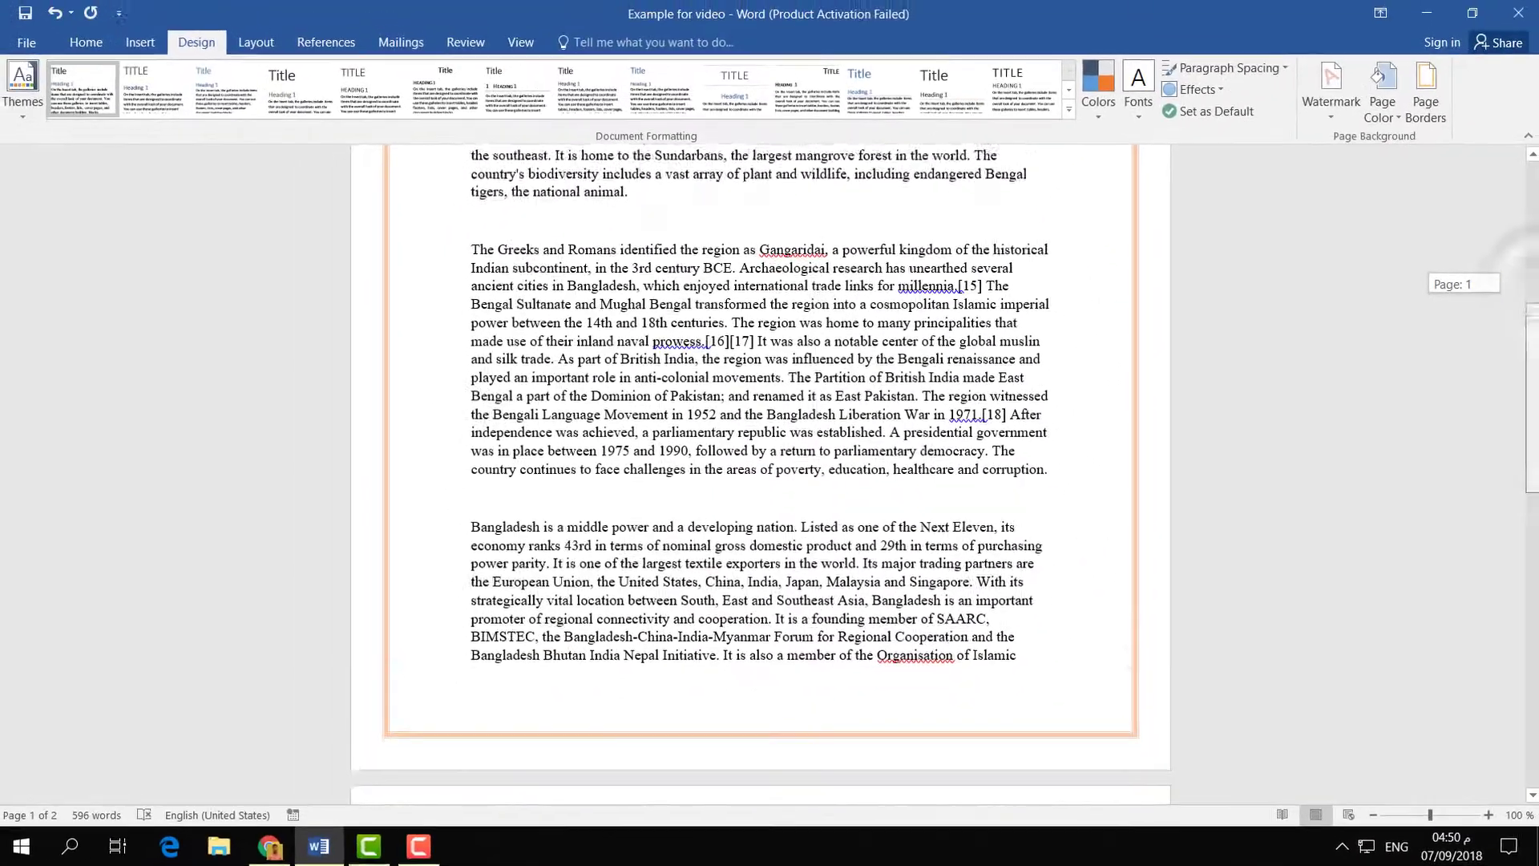
drag(1528, 428, 1533, 256)
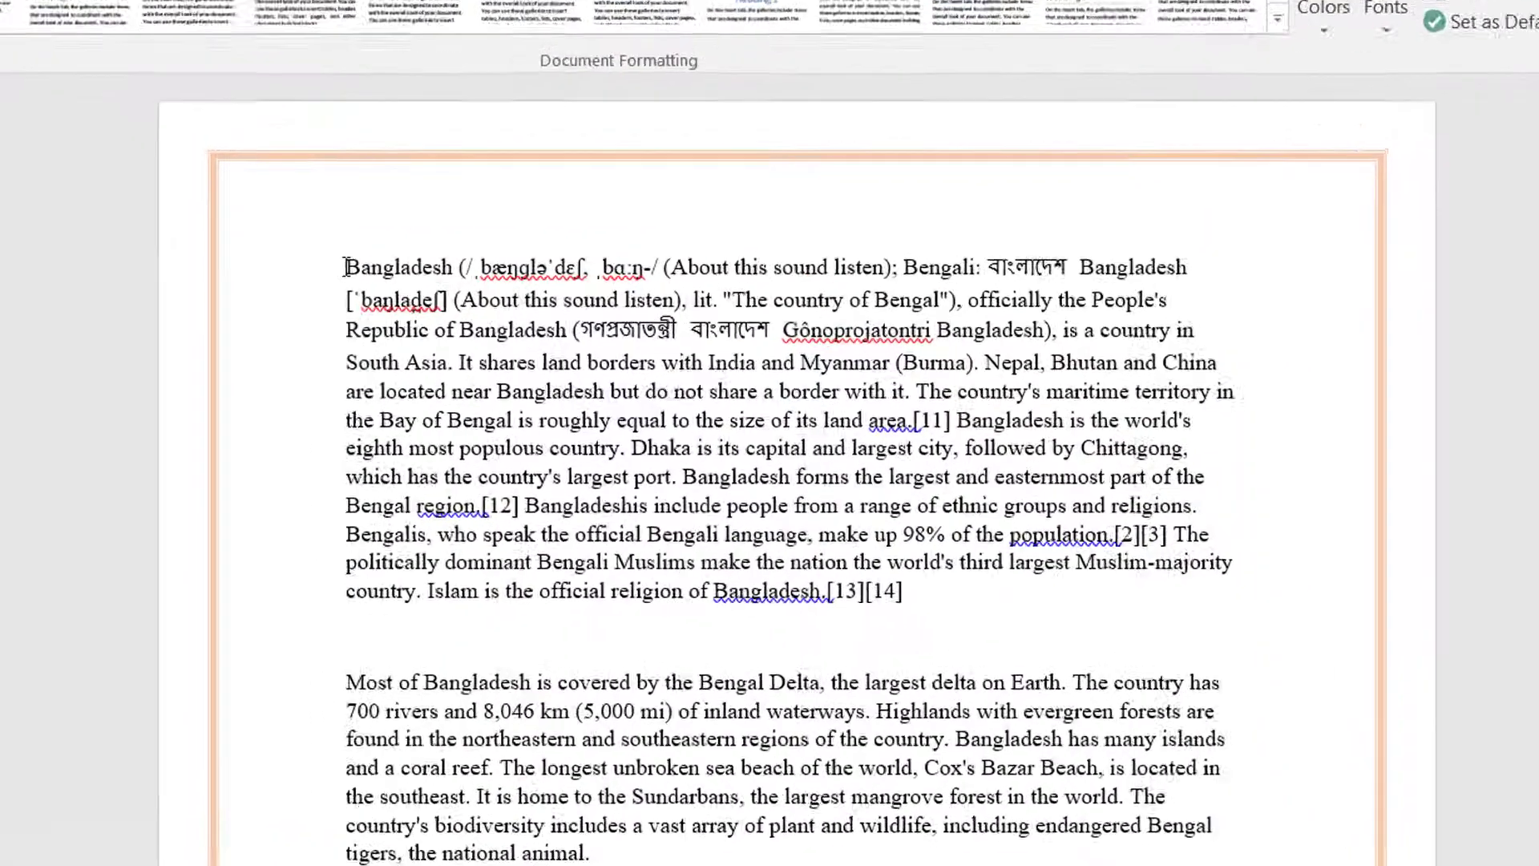
drag(489, 265, 472, 265)
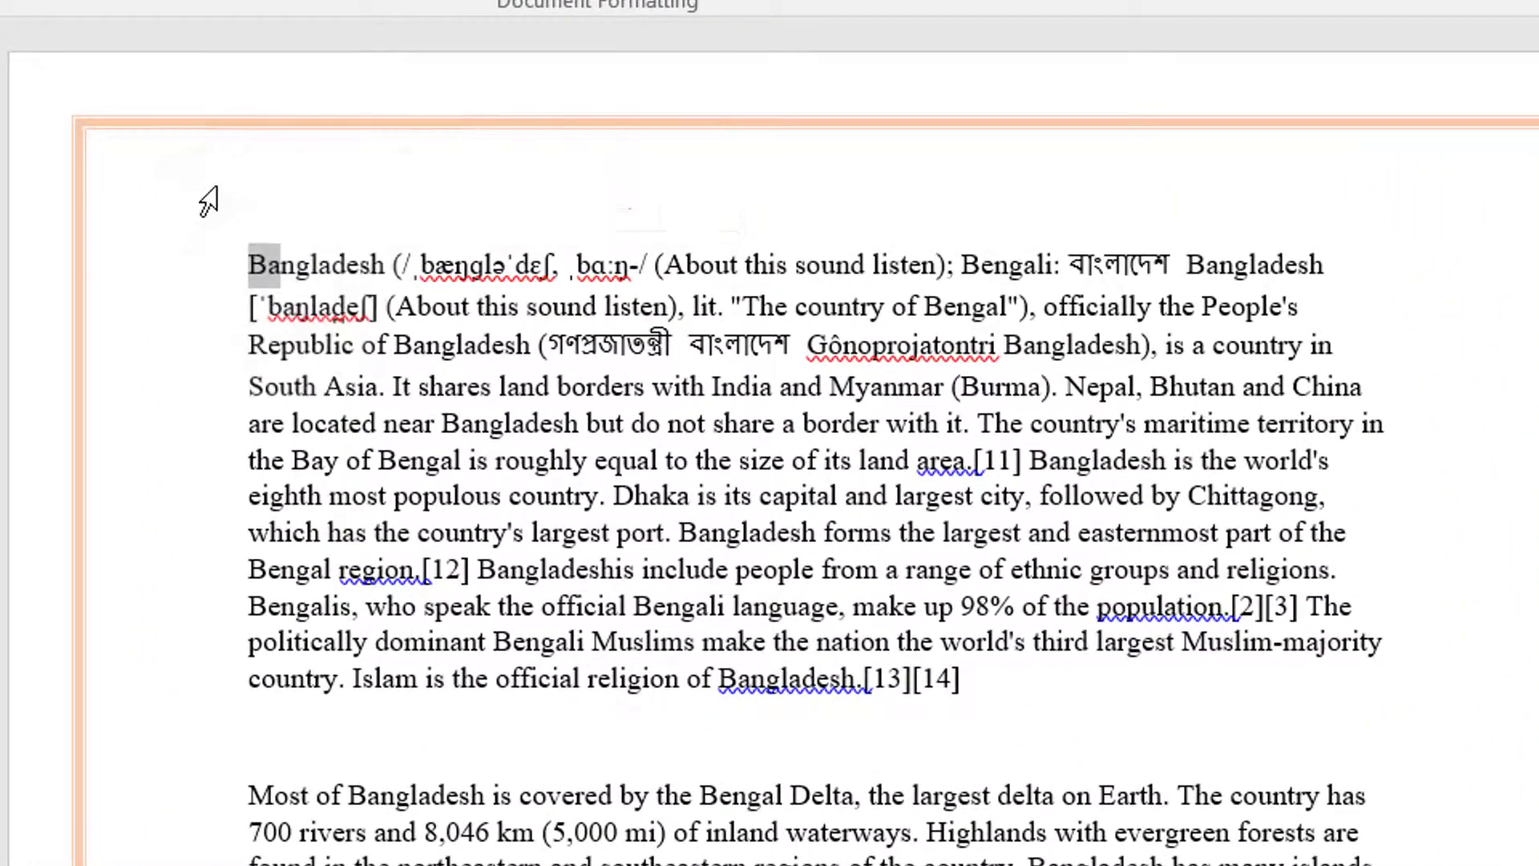
click(244, 218)
click(240, 197)
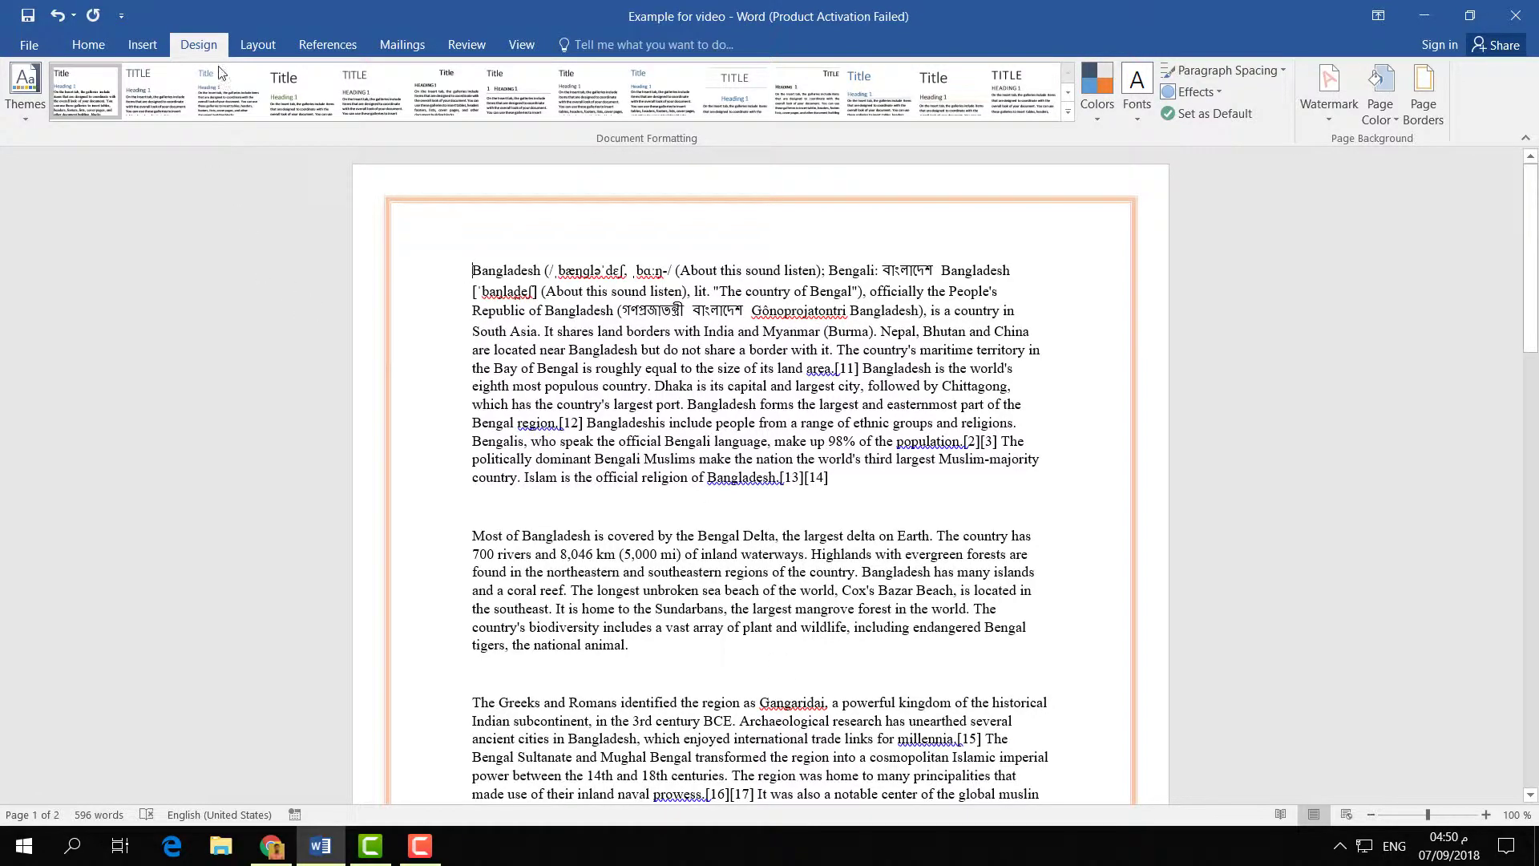
Step: Set the page border options to measure from Text and apply the peach border
click(1431, 106)
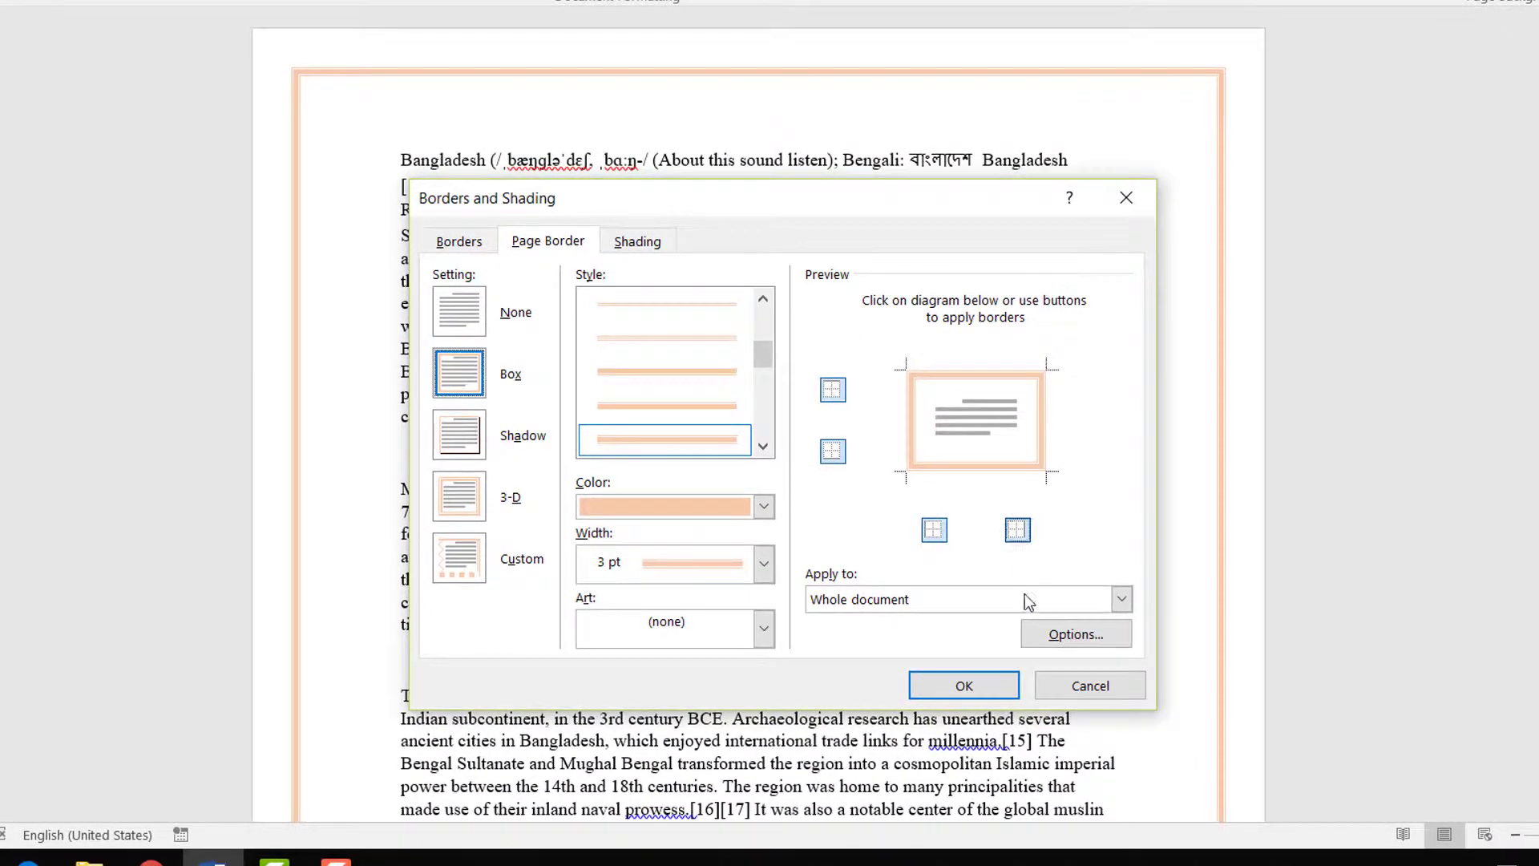
click(1079, 637)
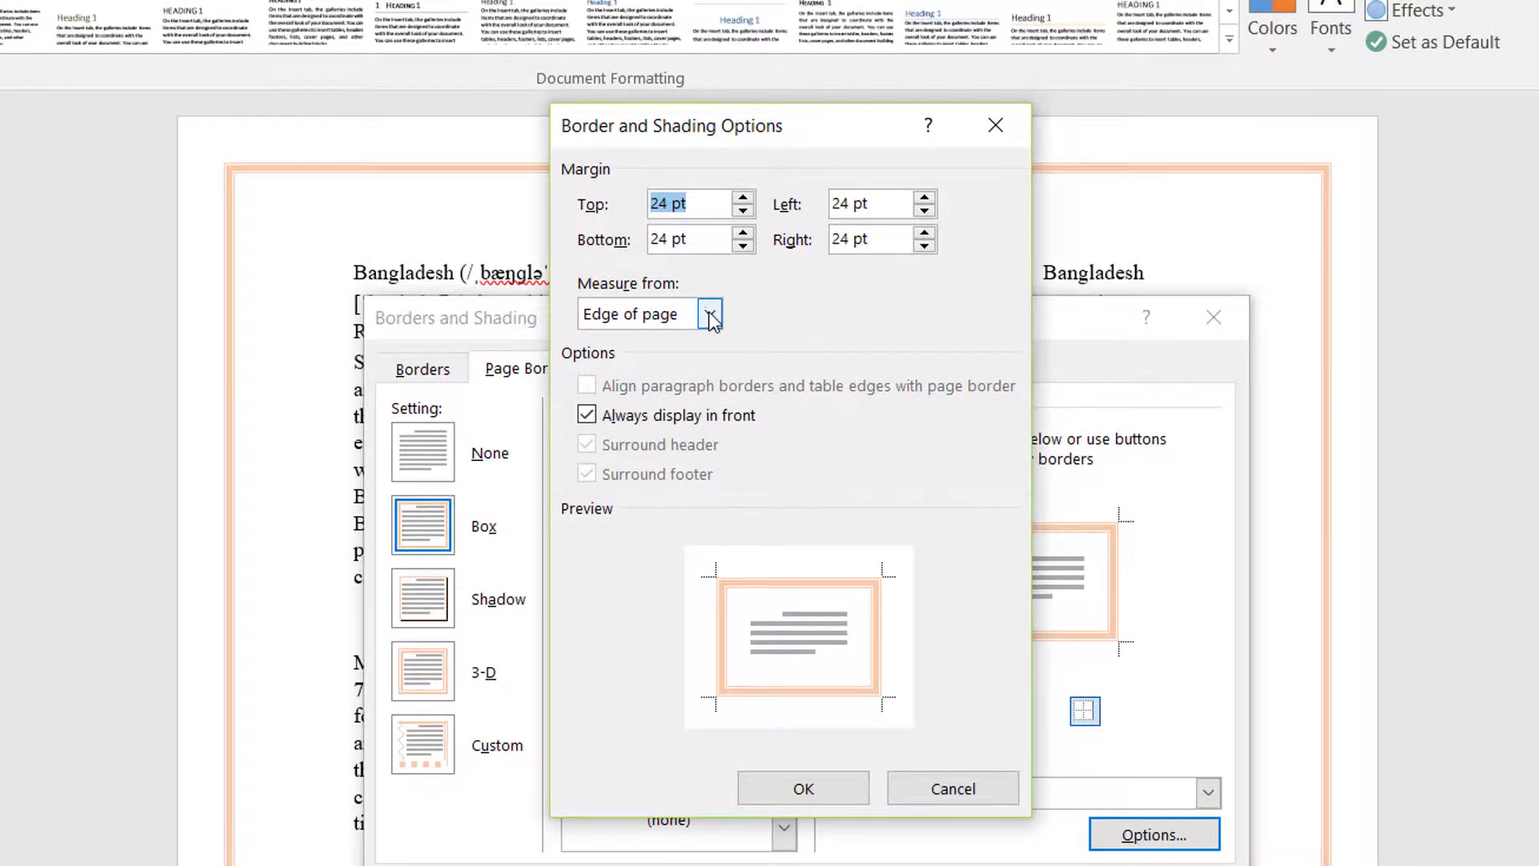
click(709, 311)
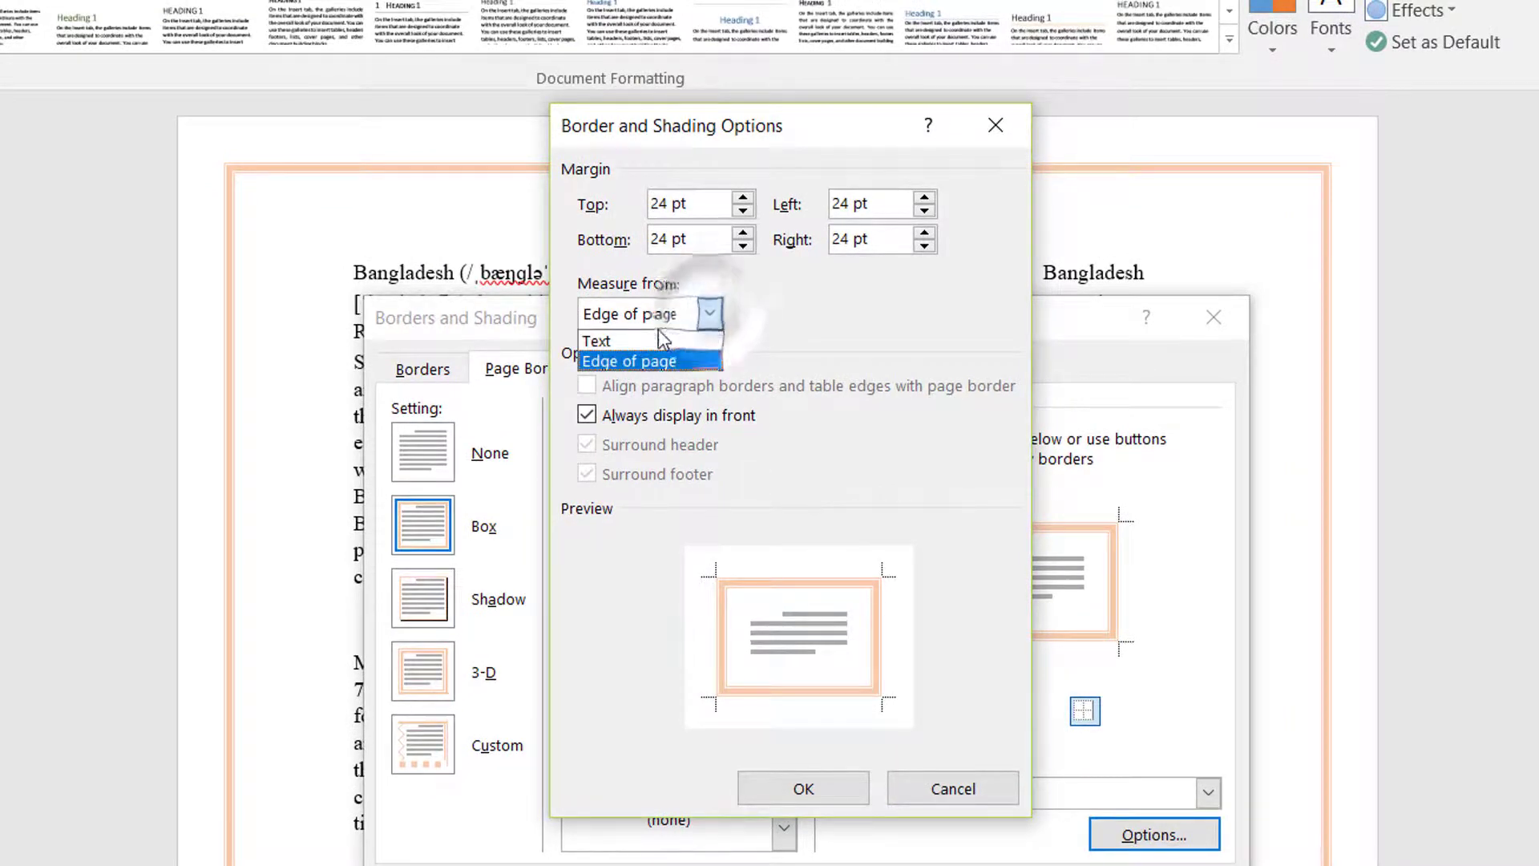
click(619, 343)
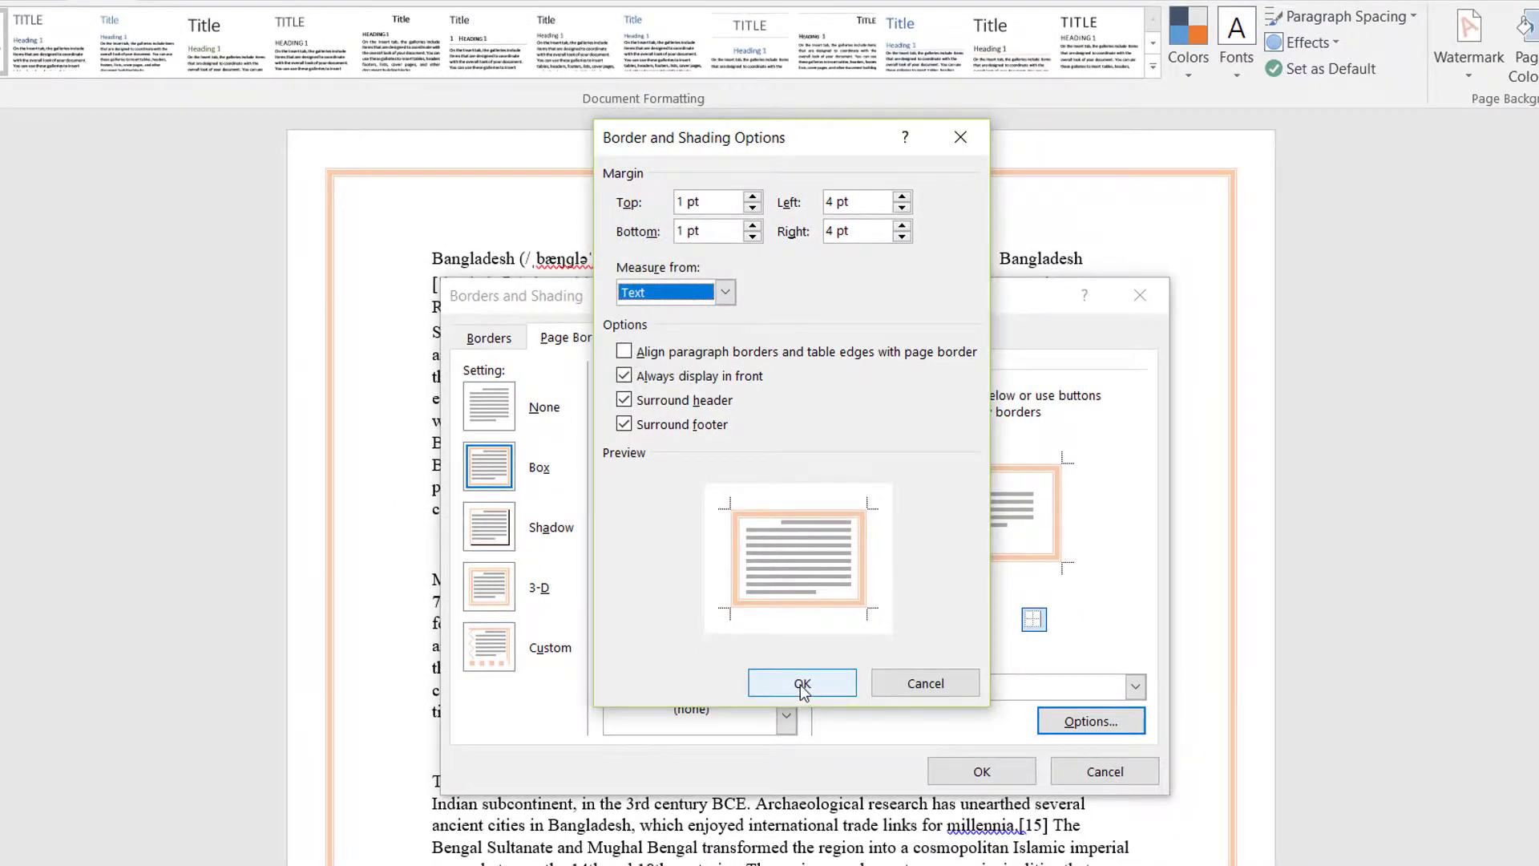
click(803, 683)
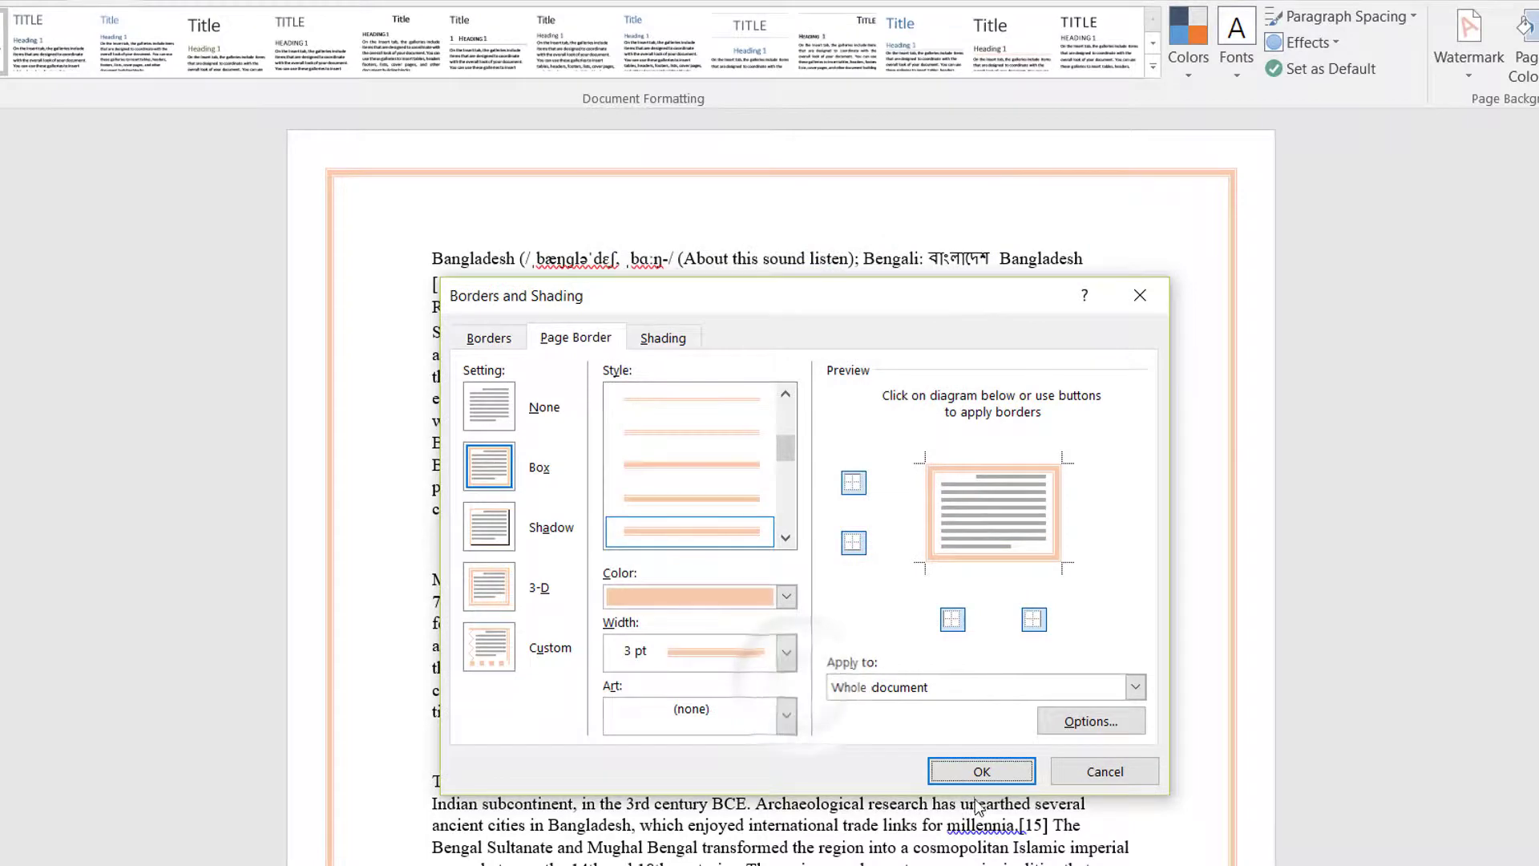
click(981, 771)
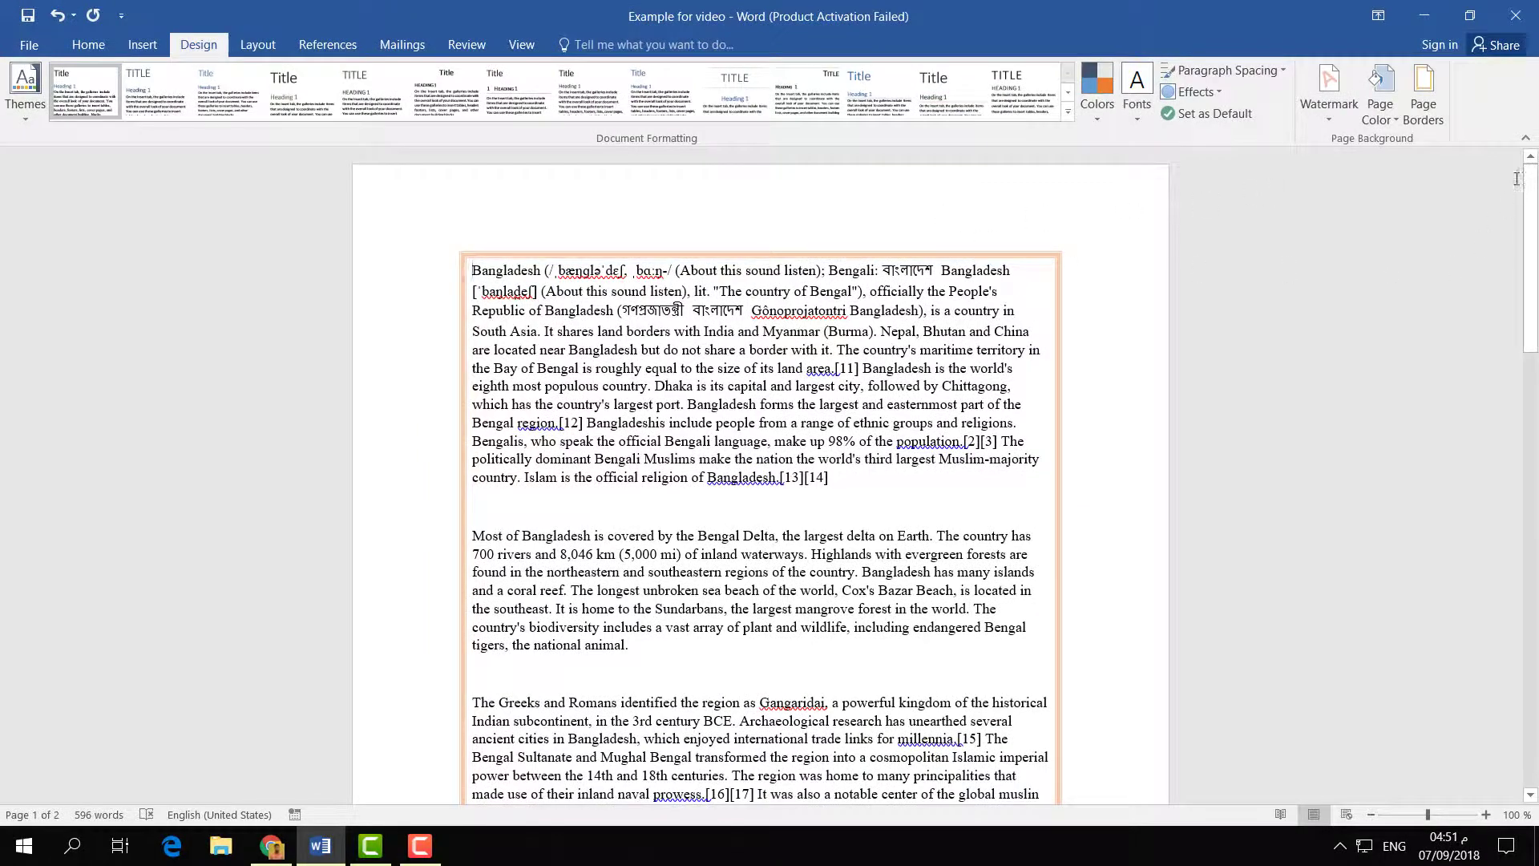
Step: Set the border margins to 4 pt top and bottom, 8 pt left and right, and apply
click(1424, 90)
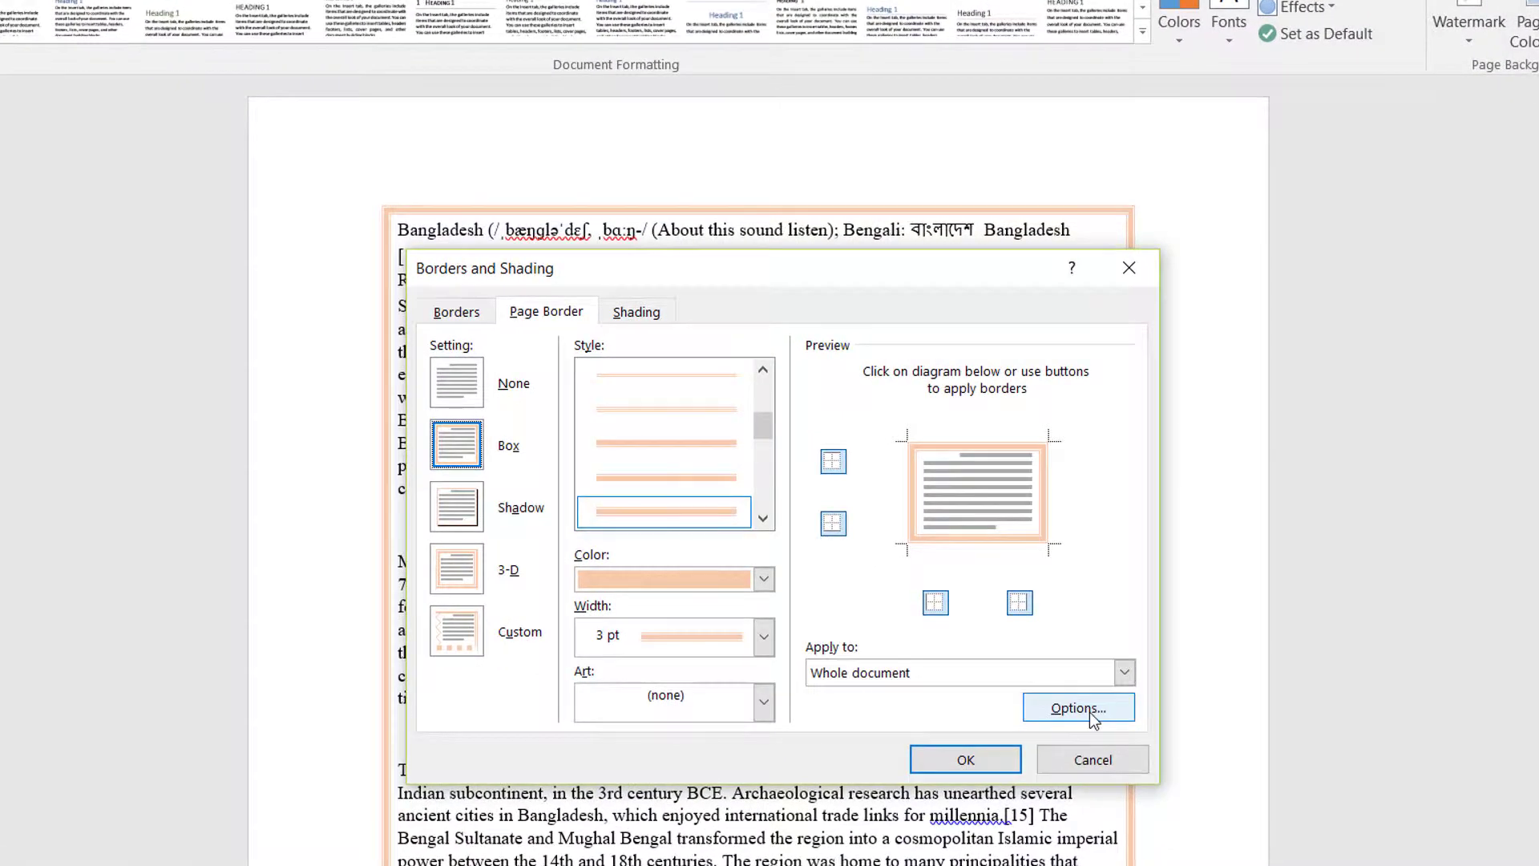
click(1079, 708)
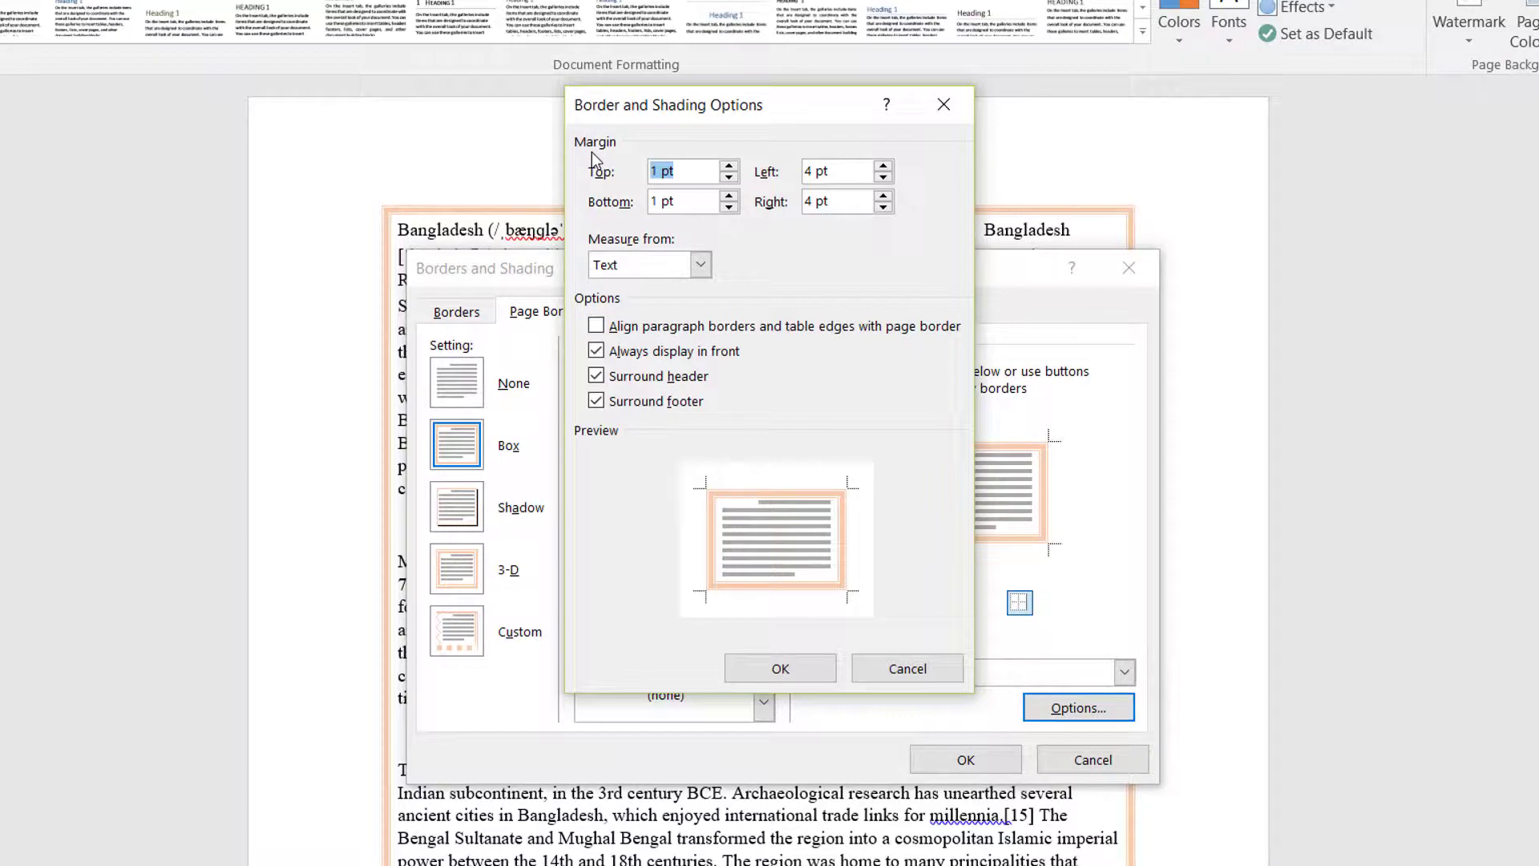
click(654, 169)
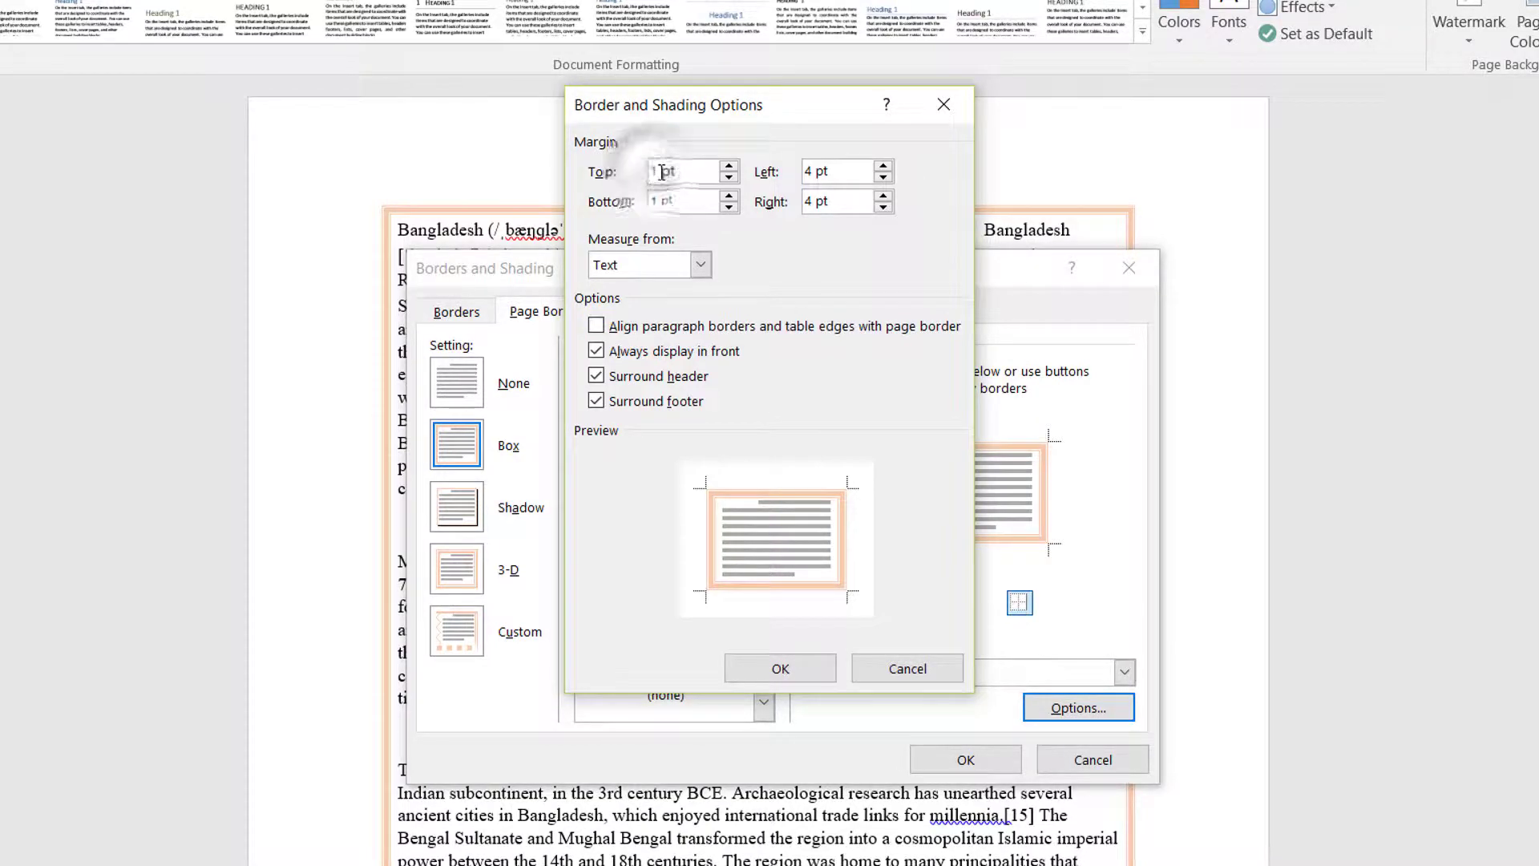
double_click(654, 170)
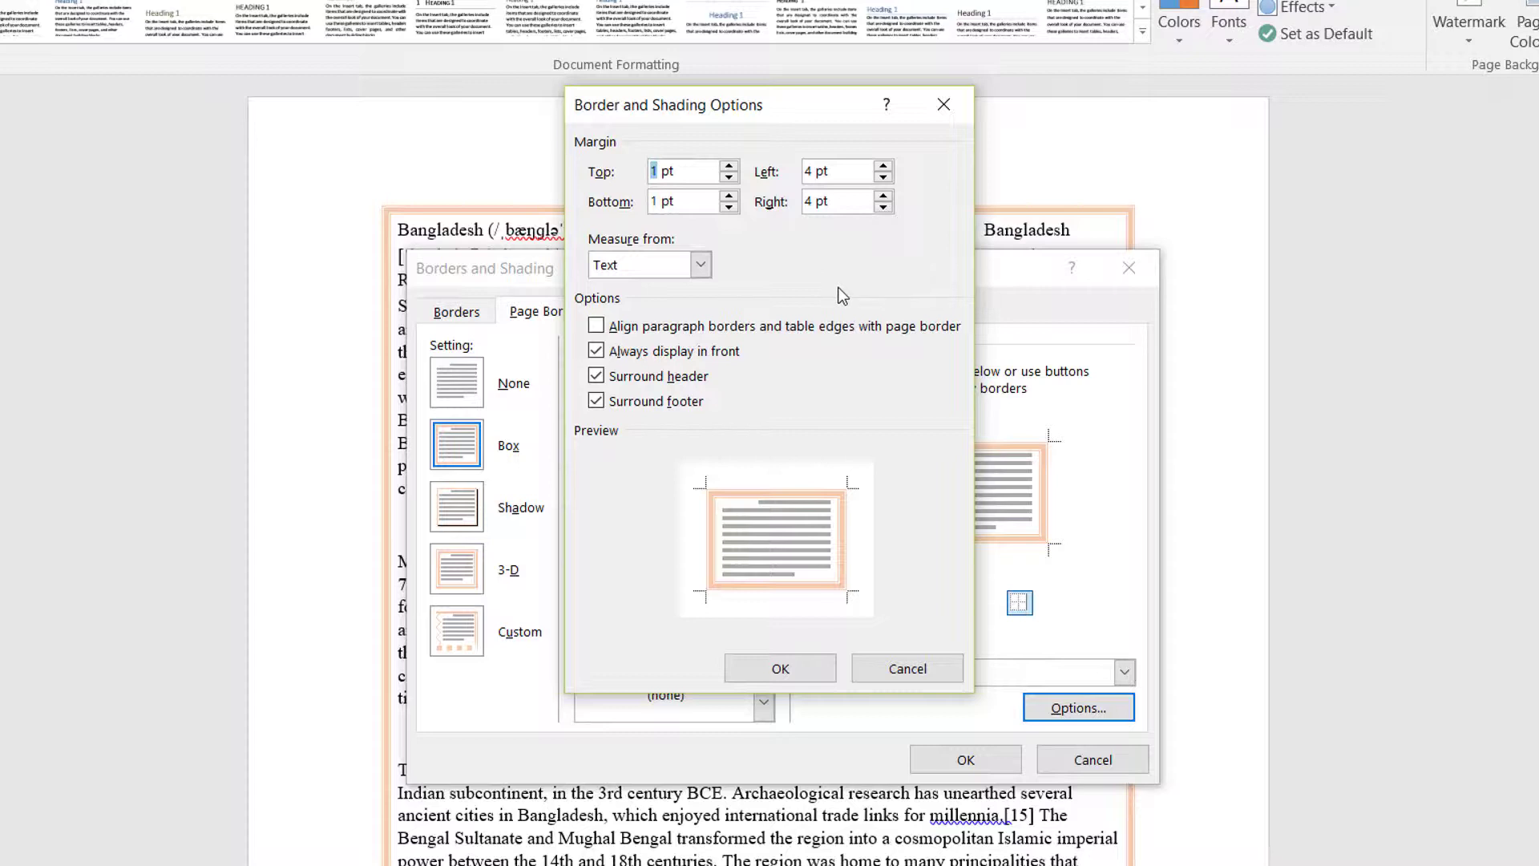
text(4)
double_click(654, 201)
text(4)
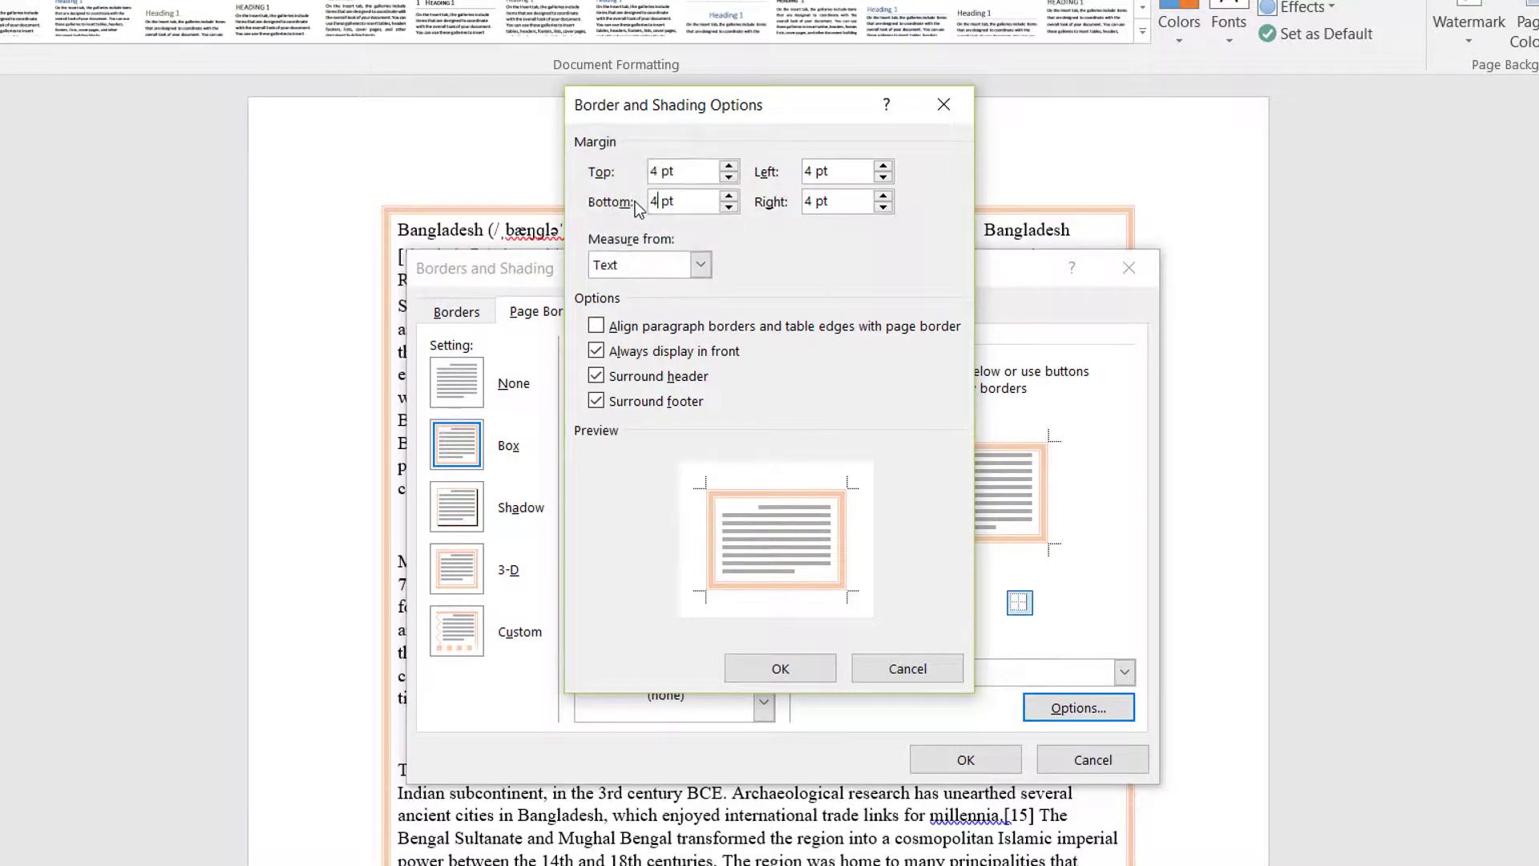
double_click(809, 171)
text(8)
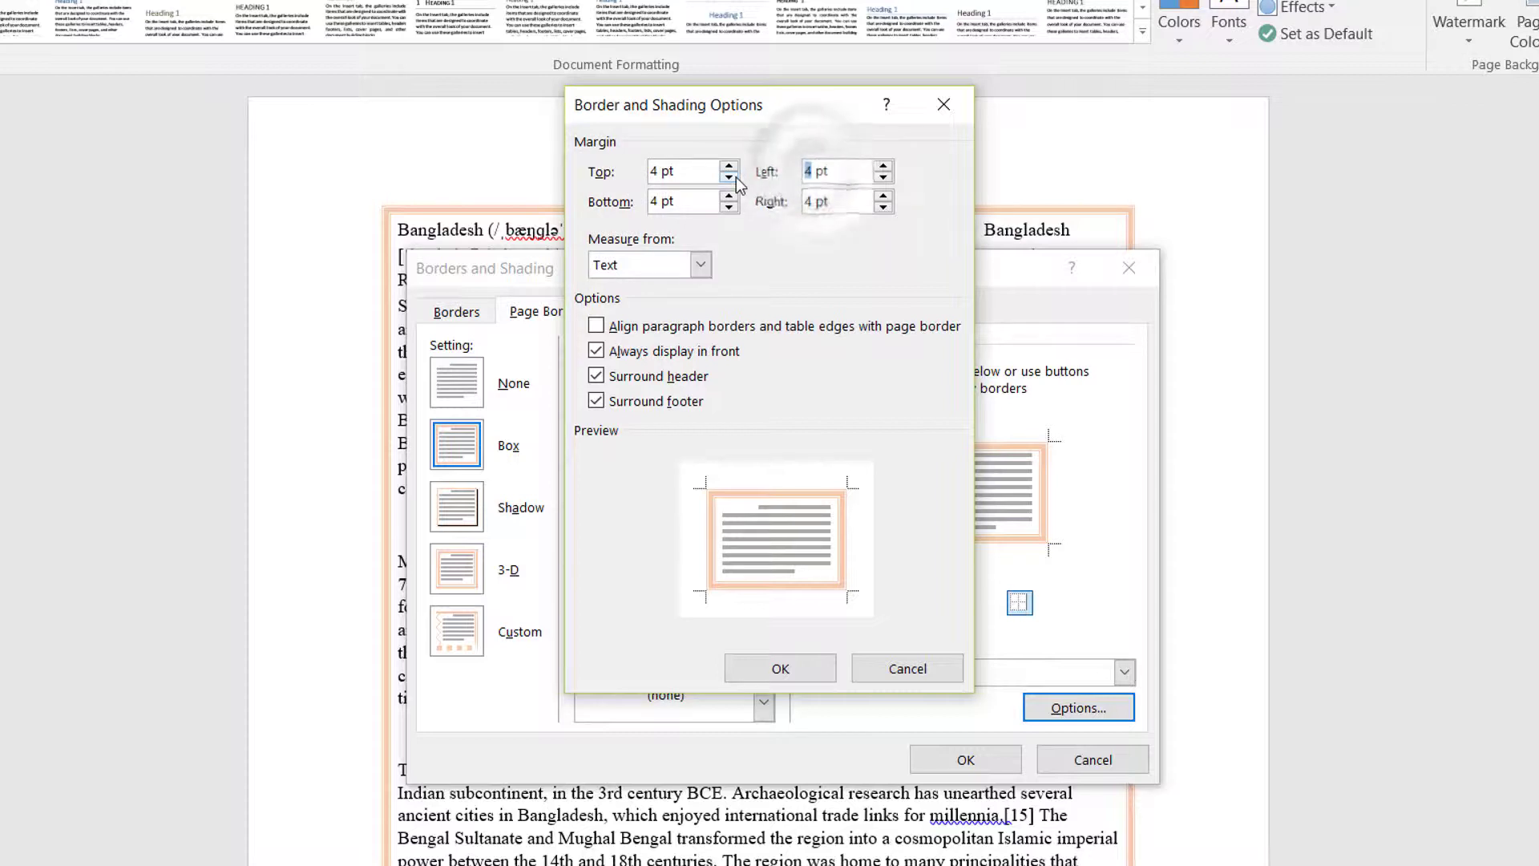
double_click(811, 200)
text(8)
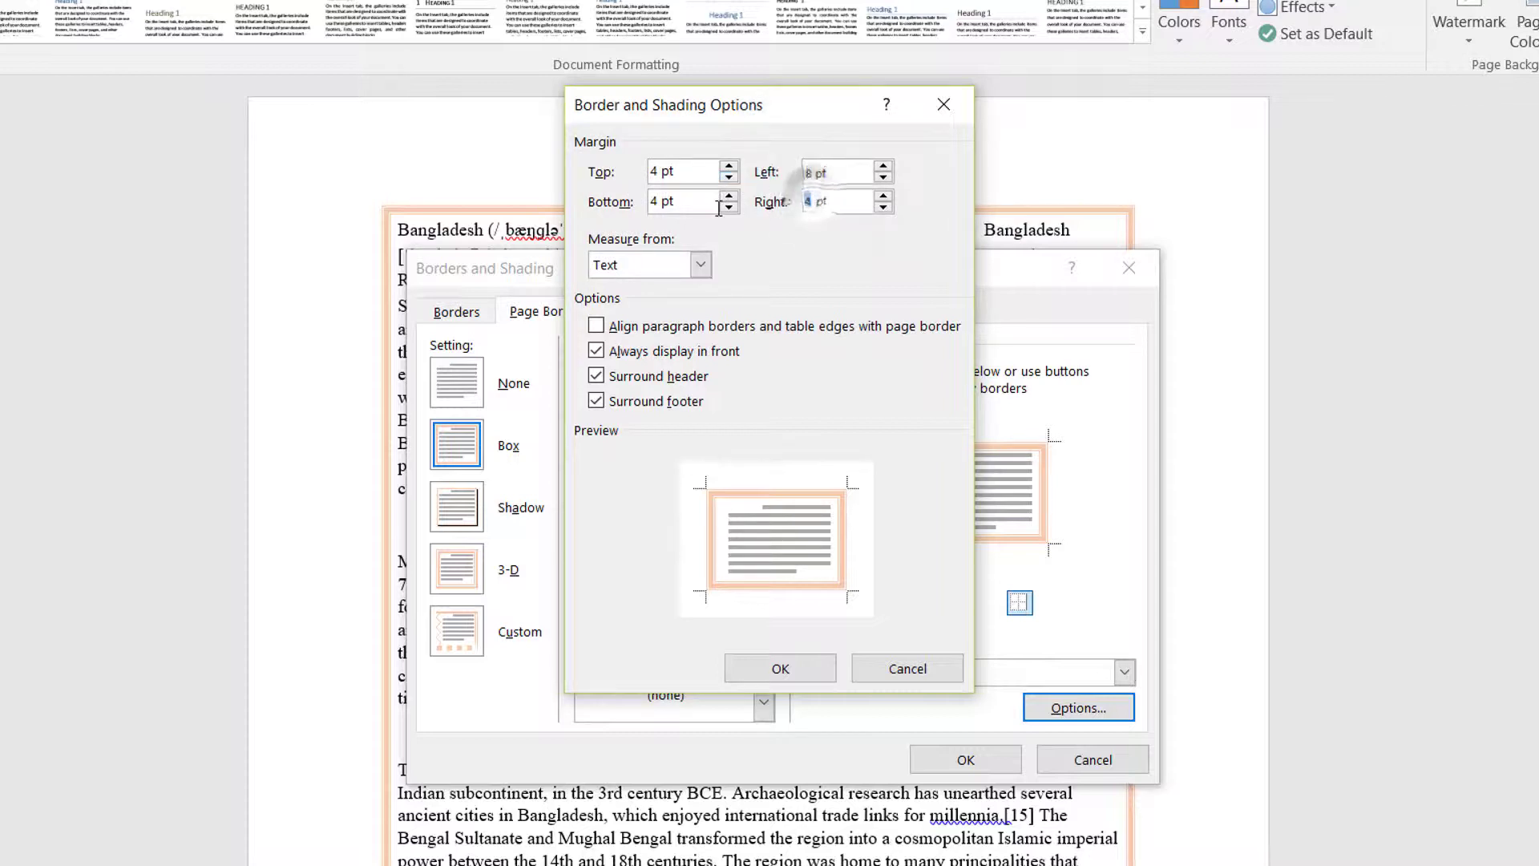
click(800, 667)
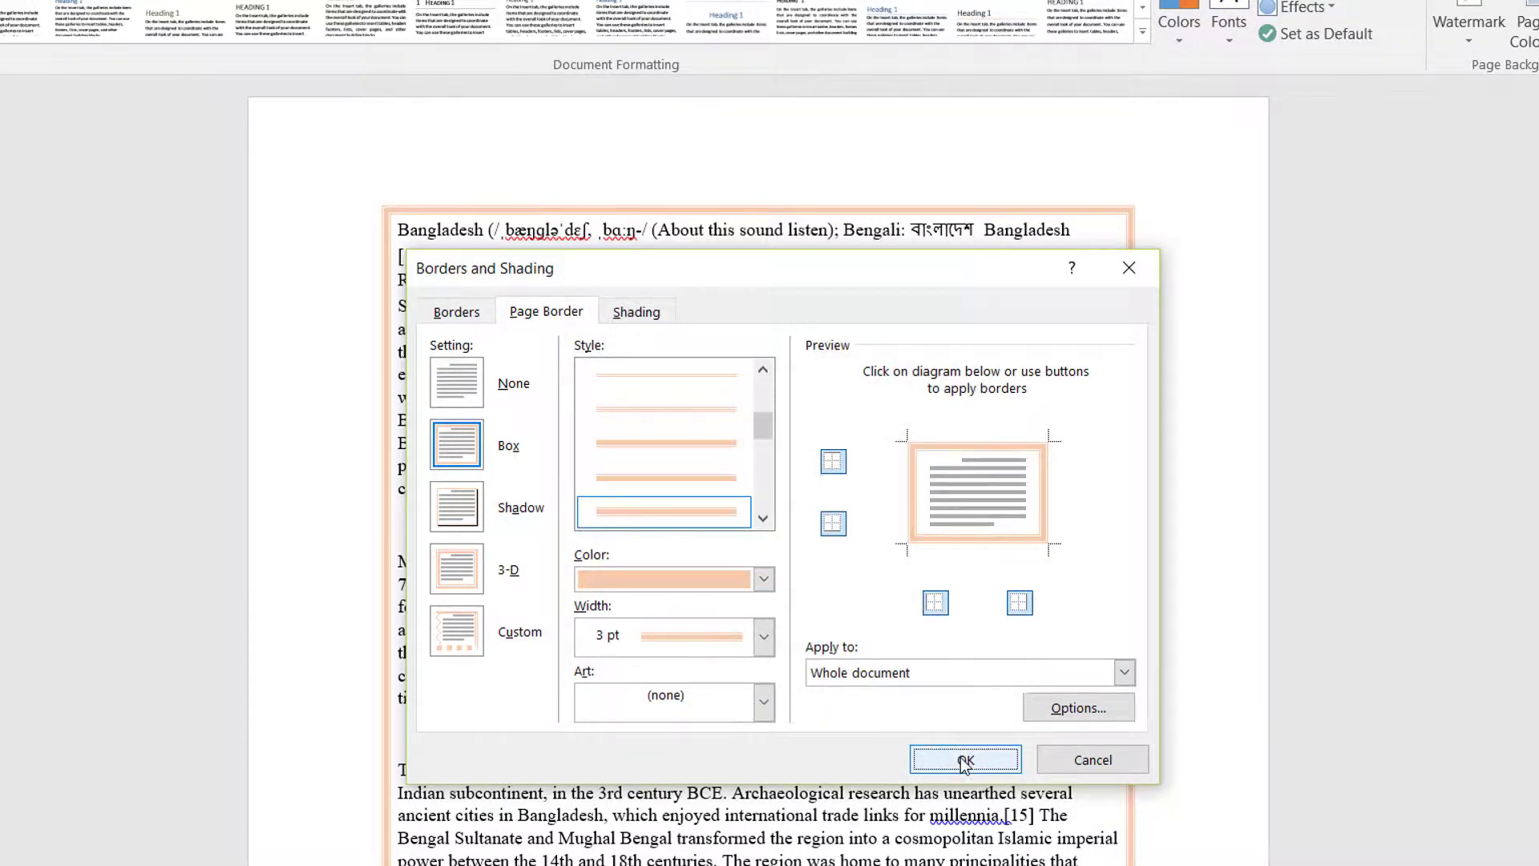
click(966, 760)
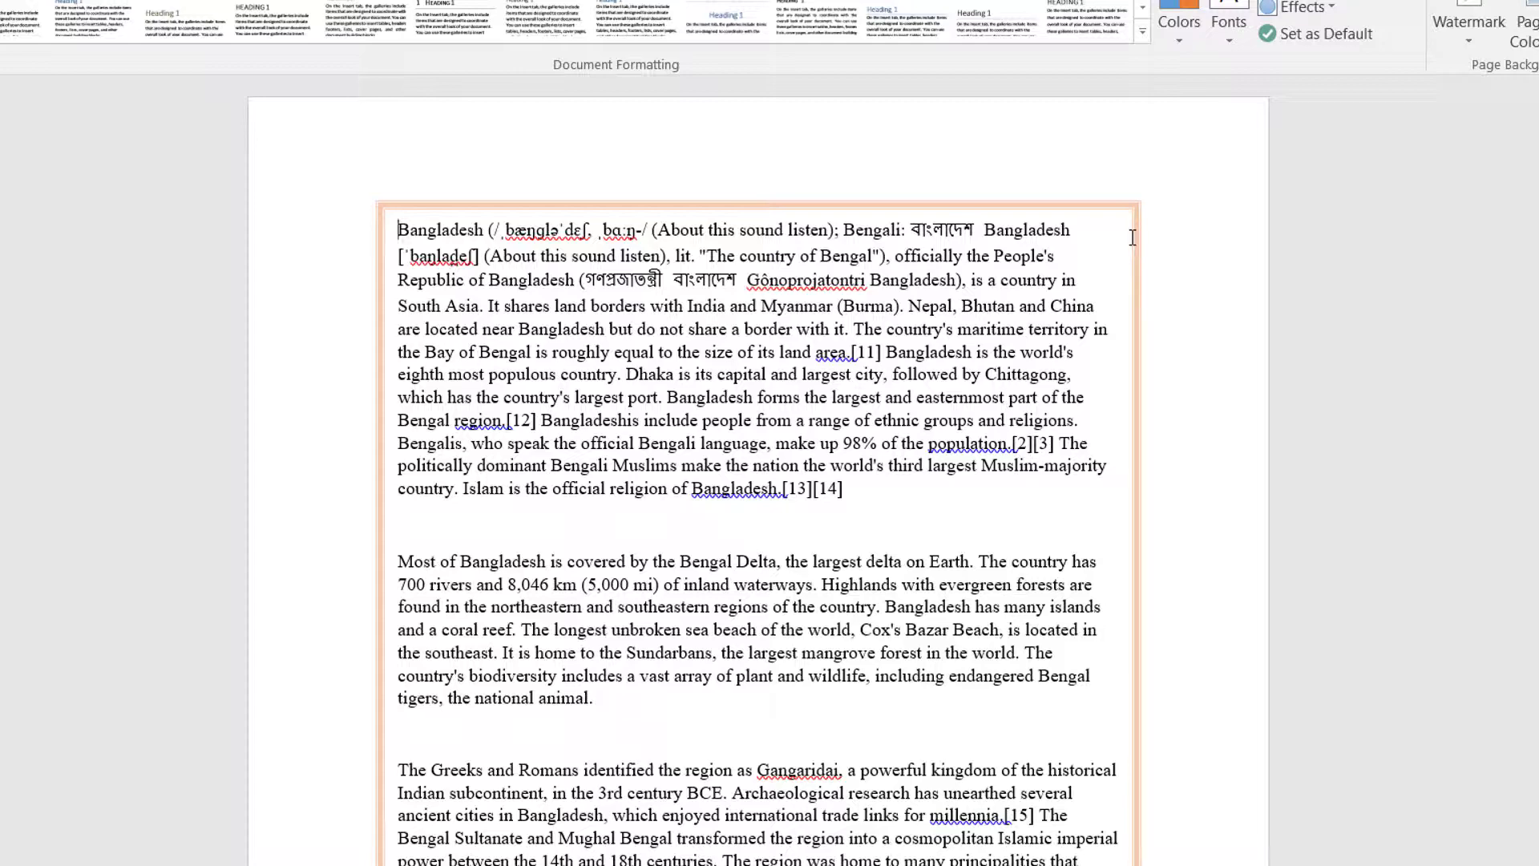
scroll(755, 481, down, 1)
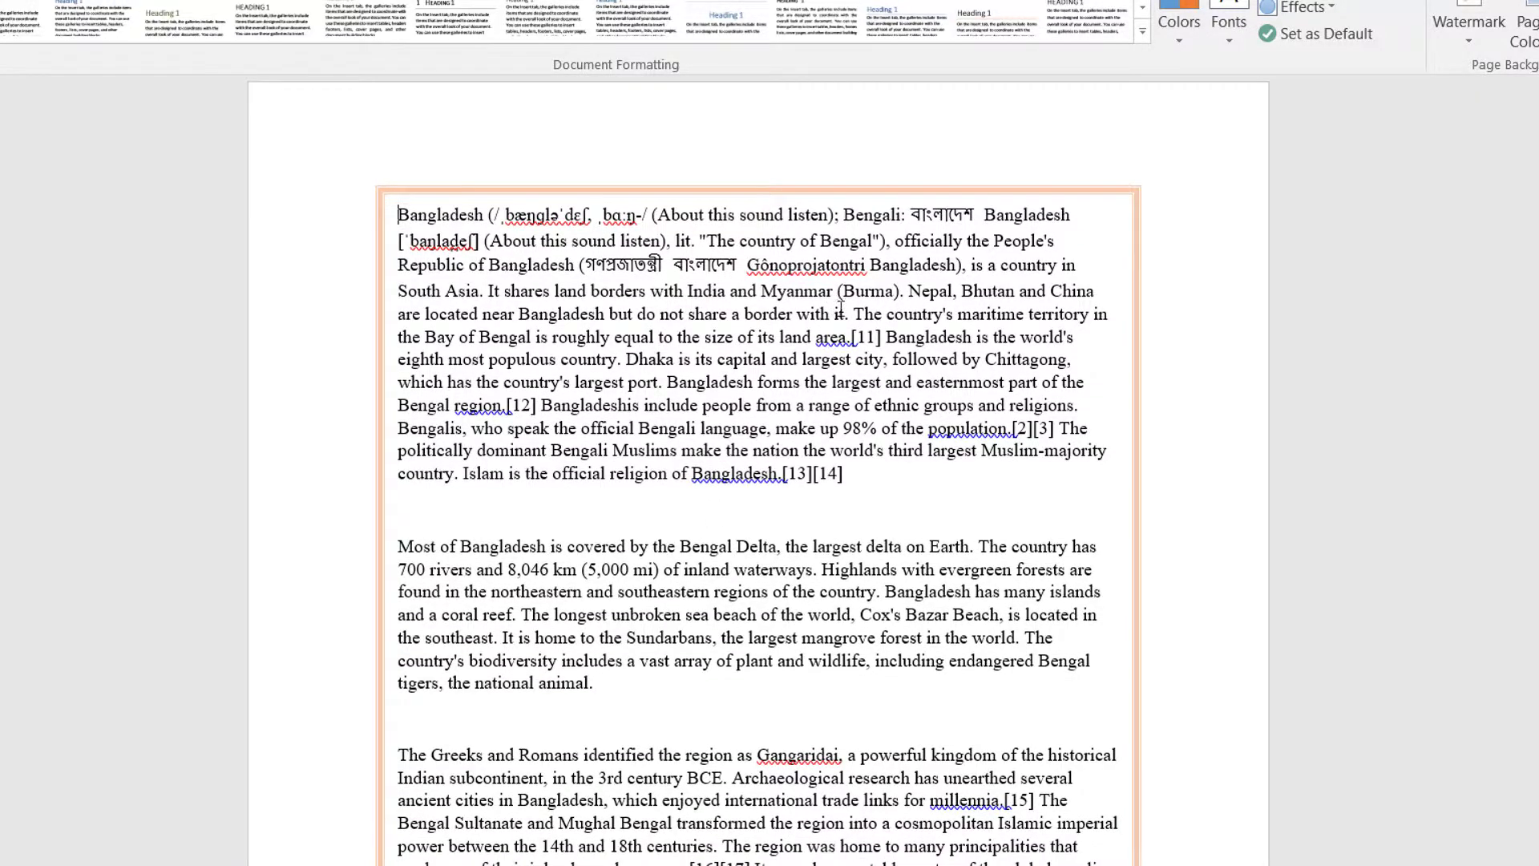
scroll(840, 308, down, 13)
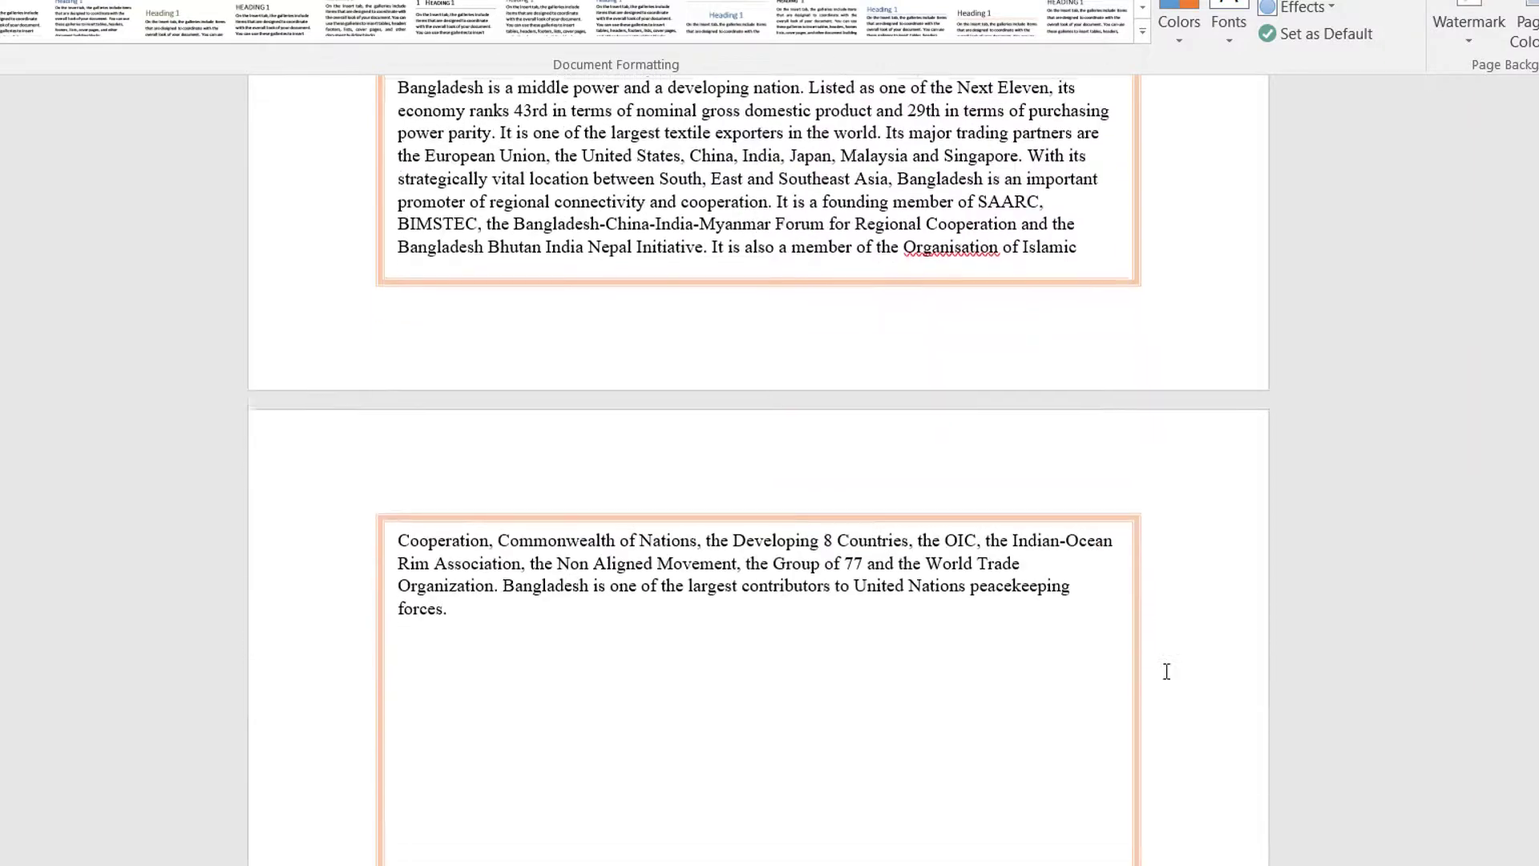
scroll(1166, 671, up, 10)
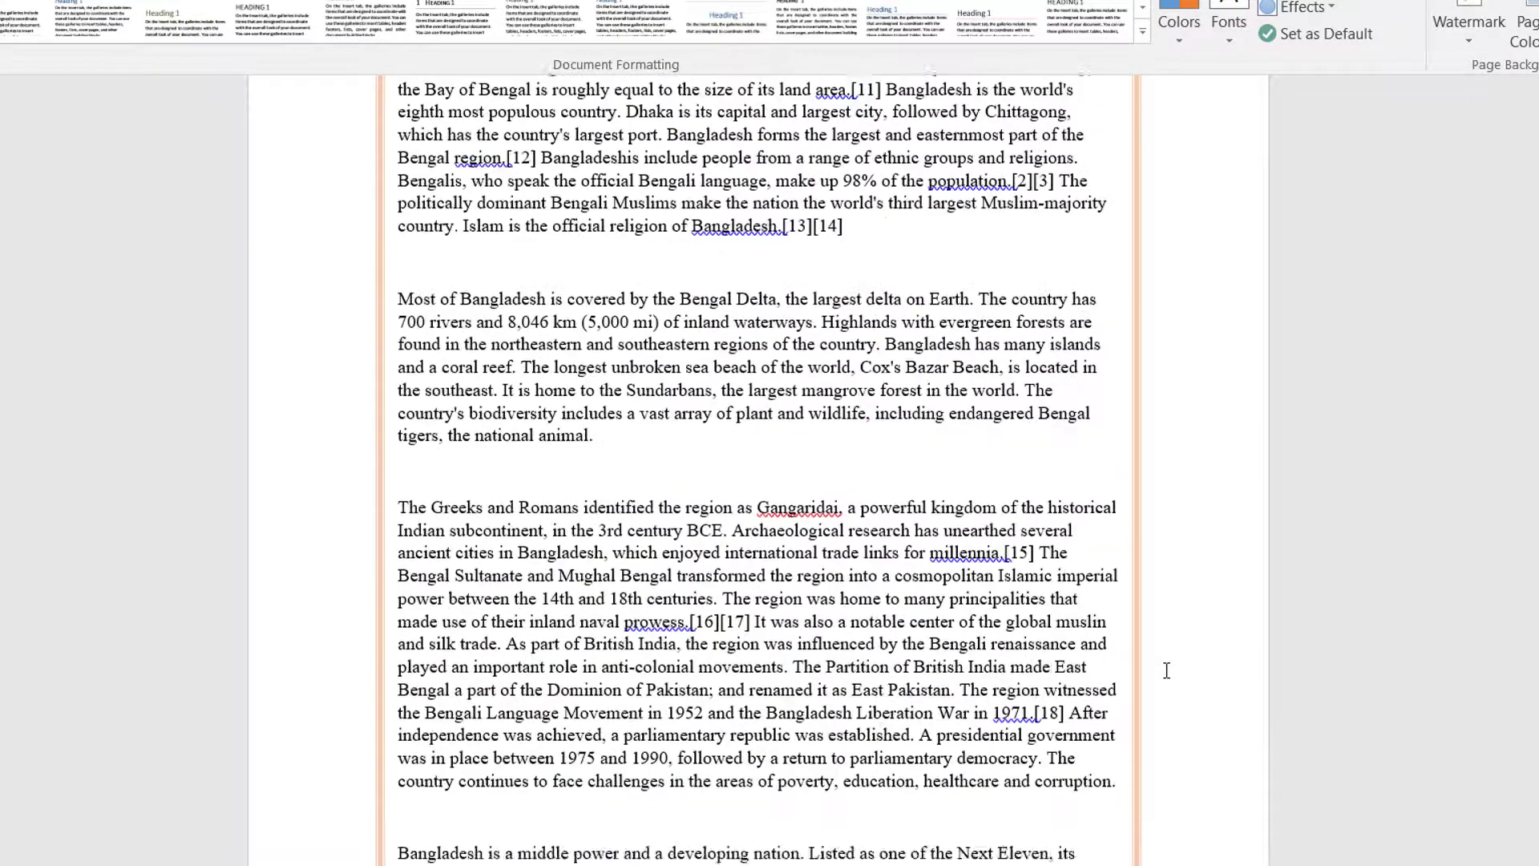
scroll(515, 406, up, 4)
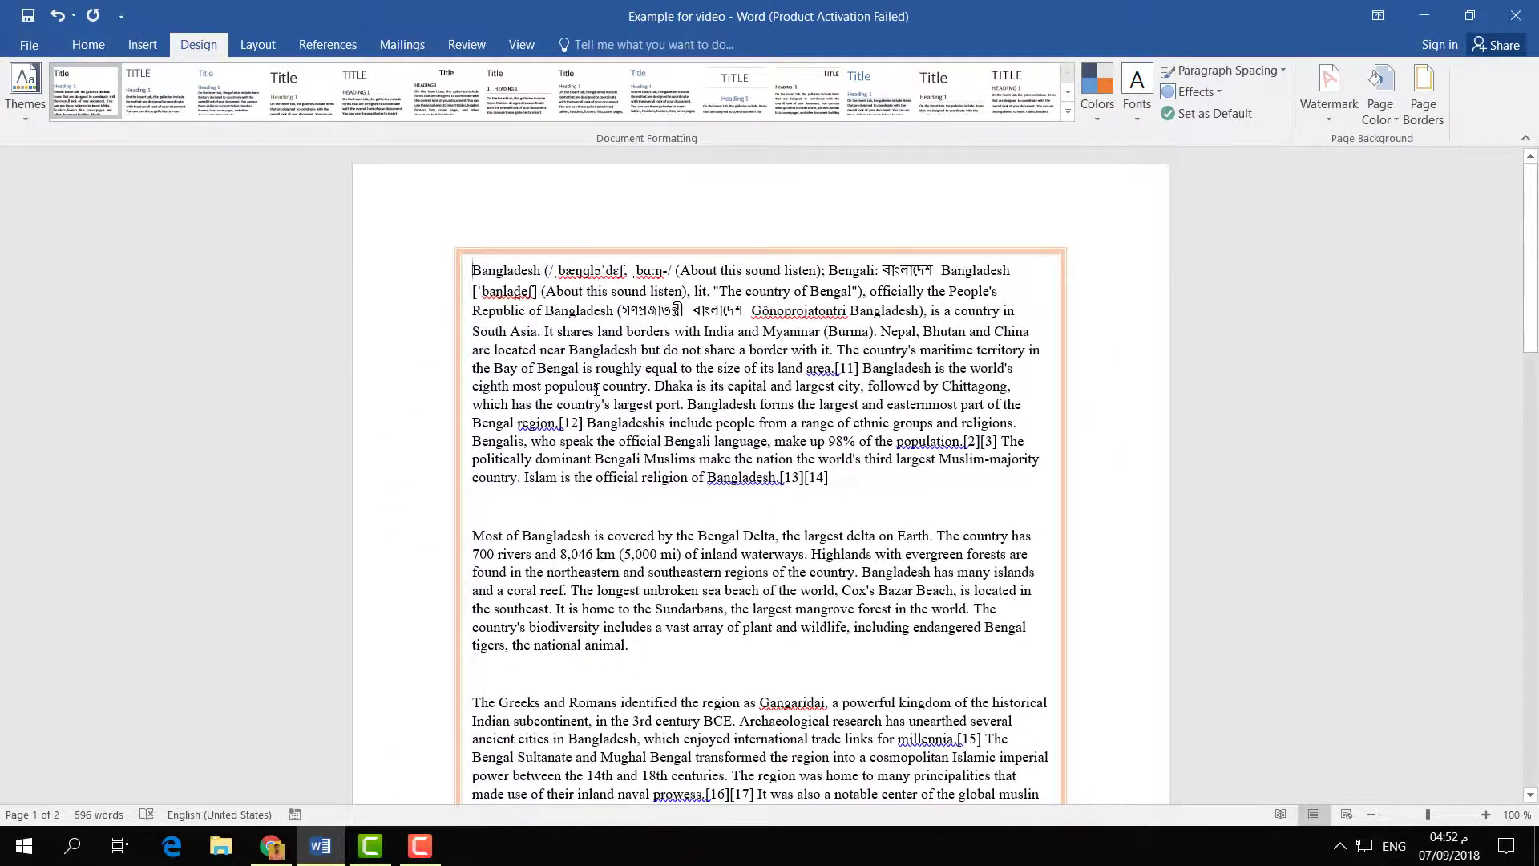
Step: Undo the thick border, then apply a ½ pt light peach double-line border to the first page only
key(ctrl+z)
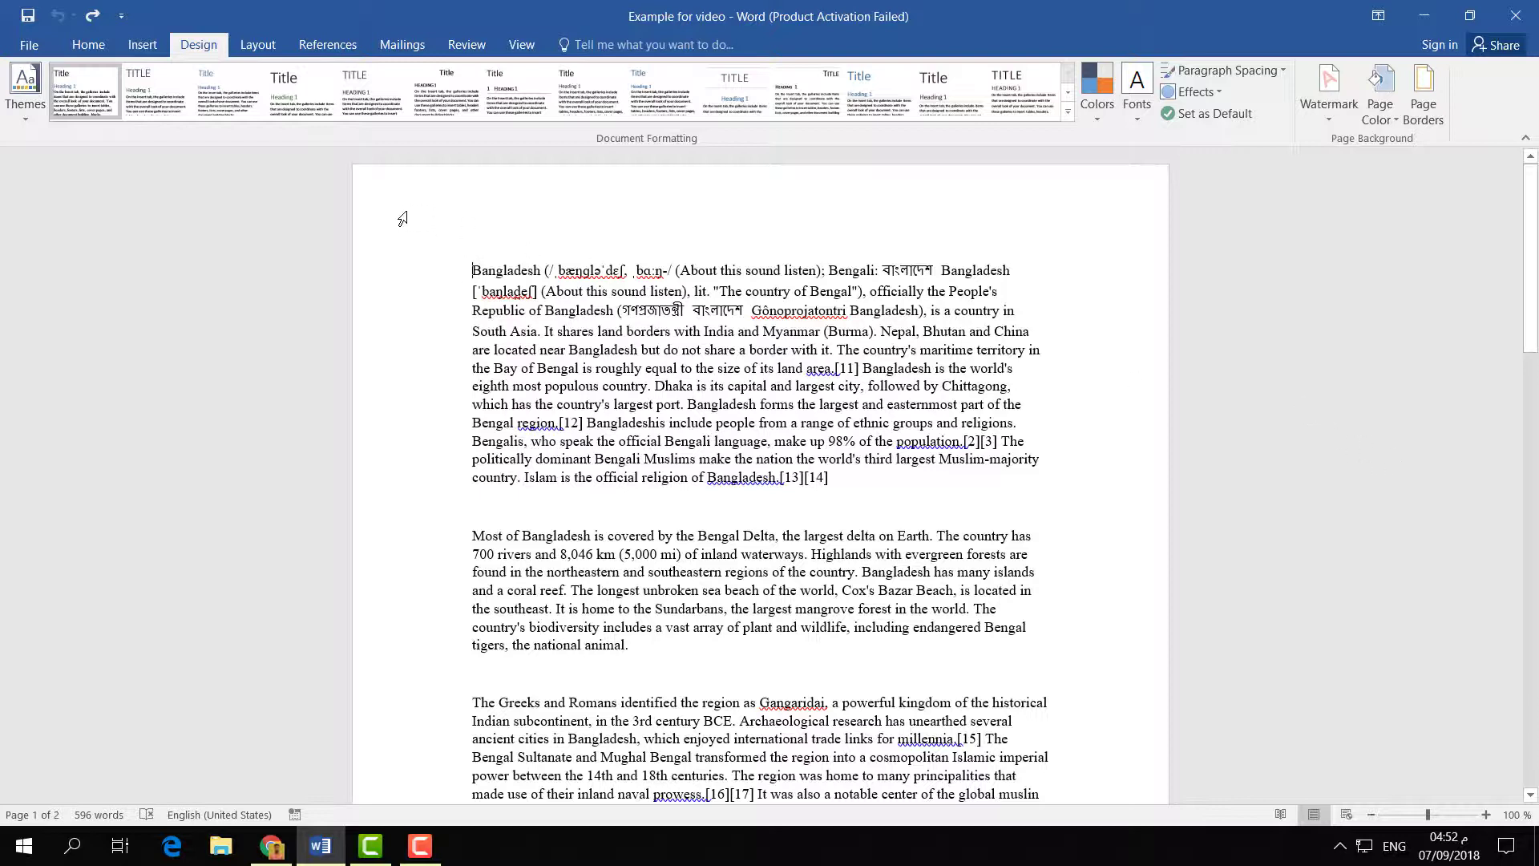
click(1424, 104)
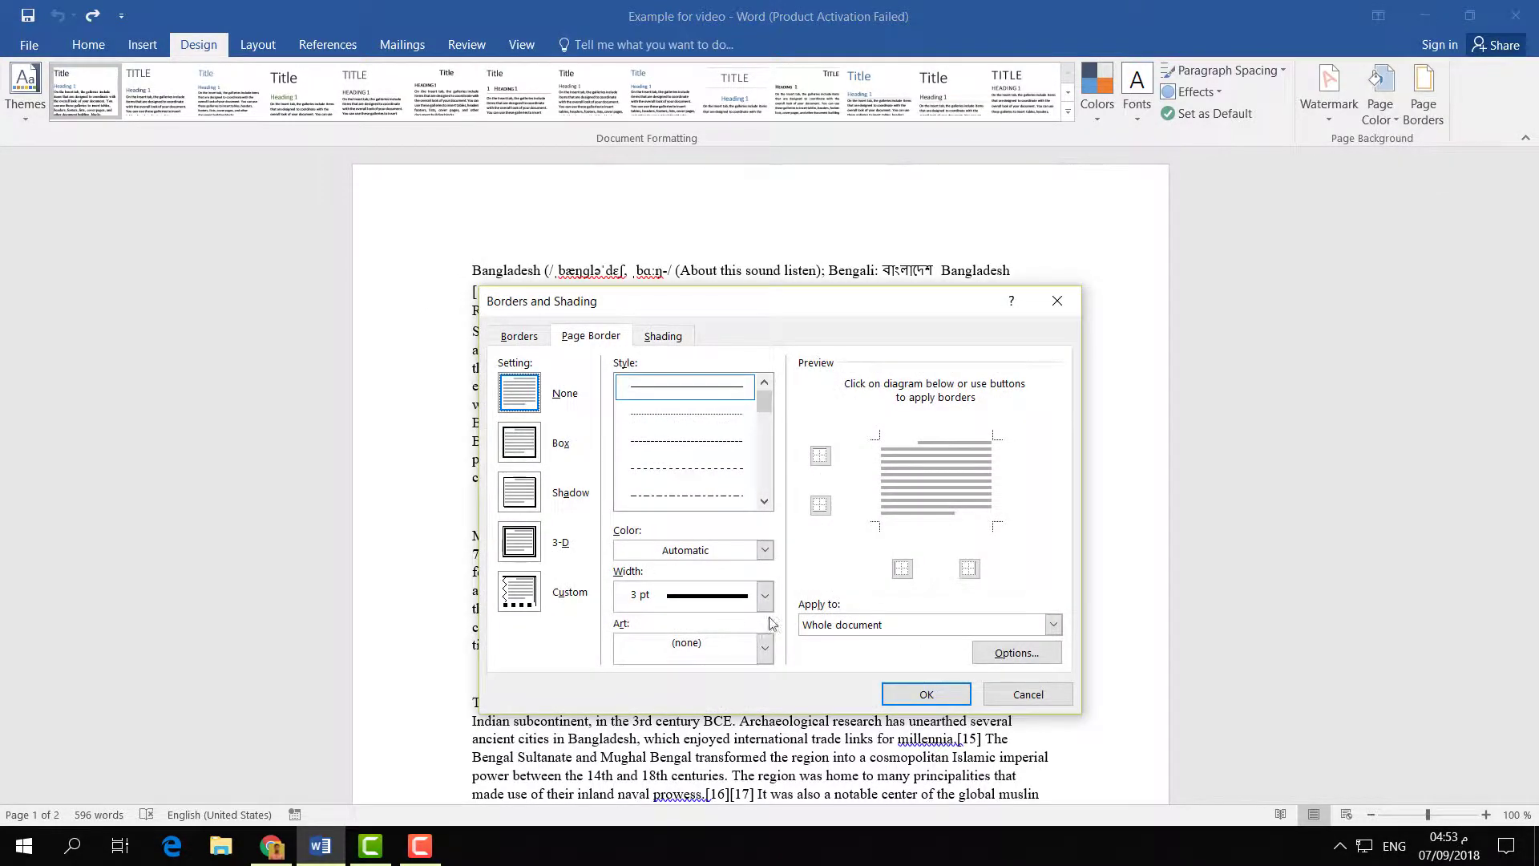
scroll(738, 433, down, 3)
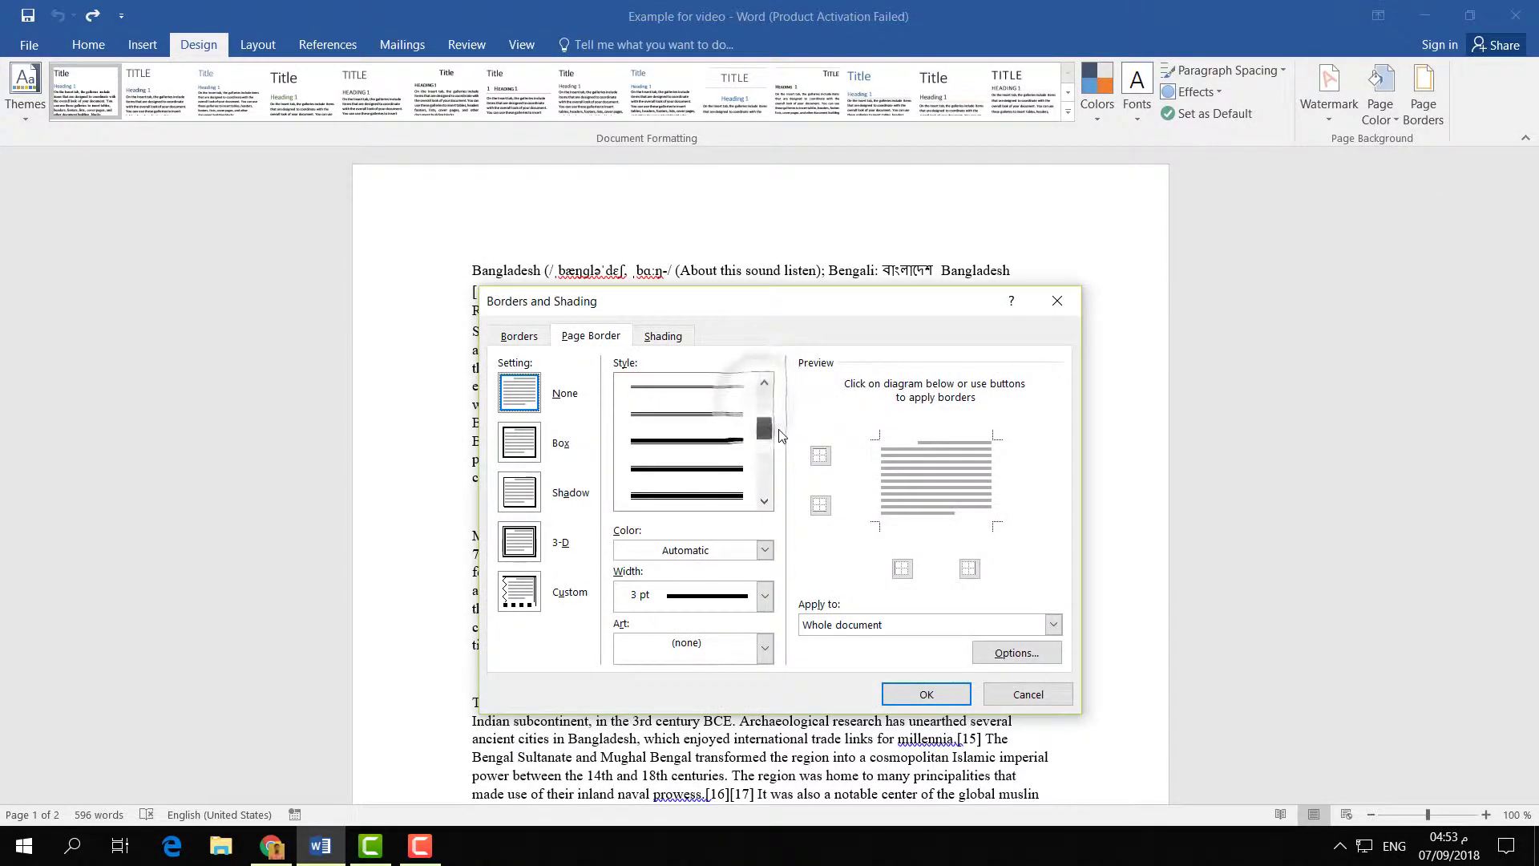
click(706, 495)
click(764, 550)
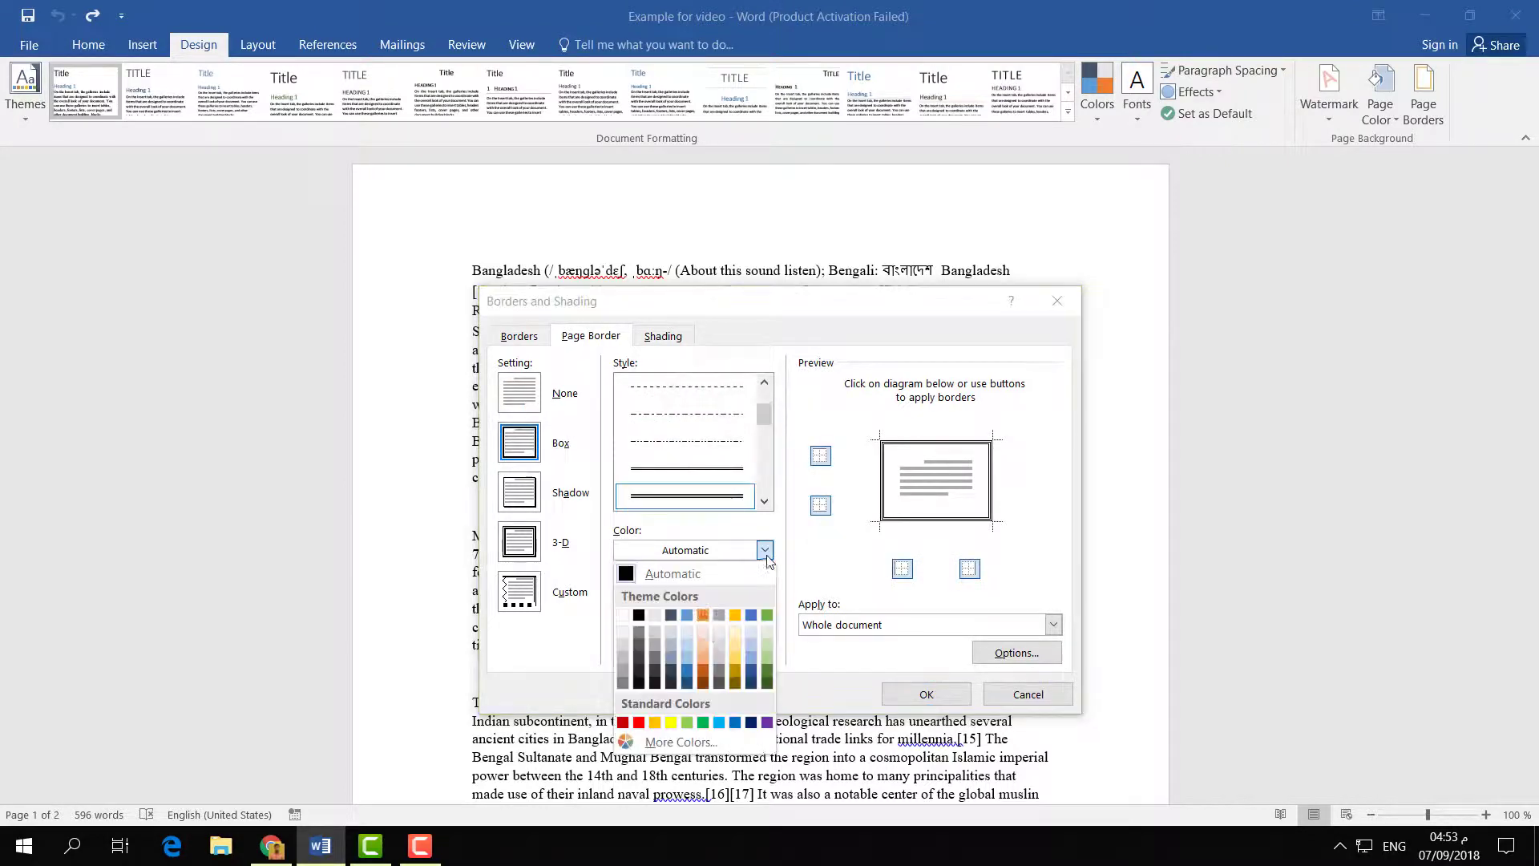
click(704, 638)
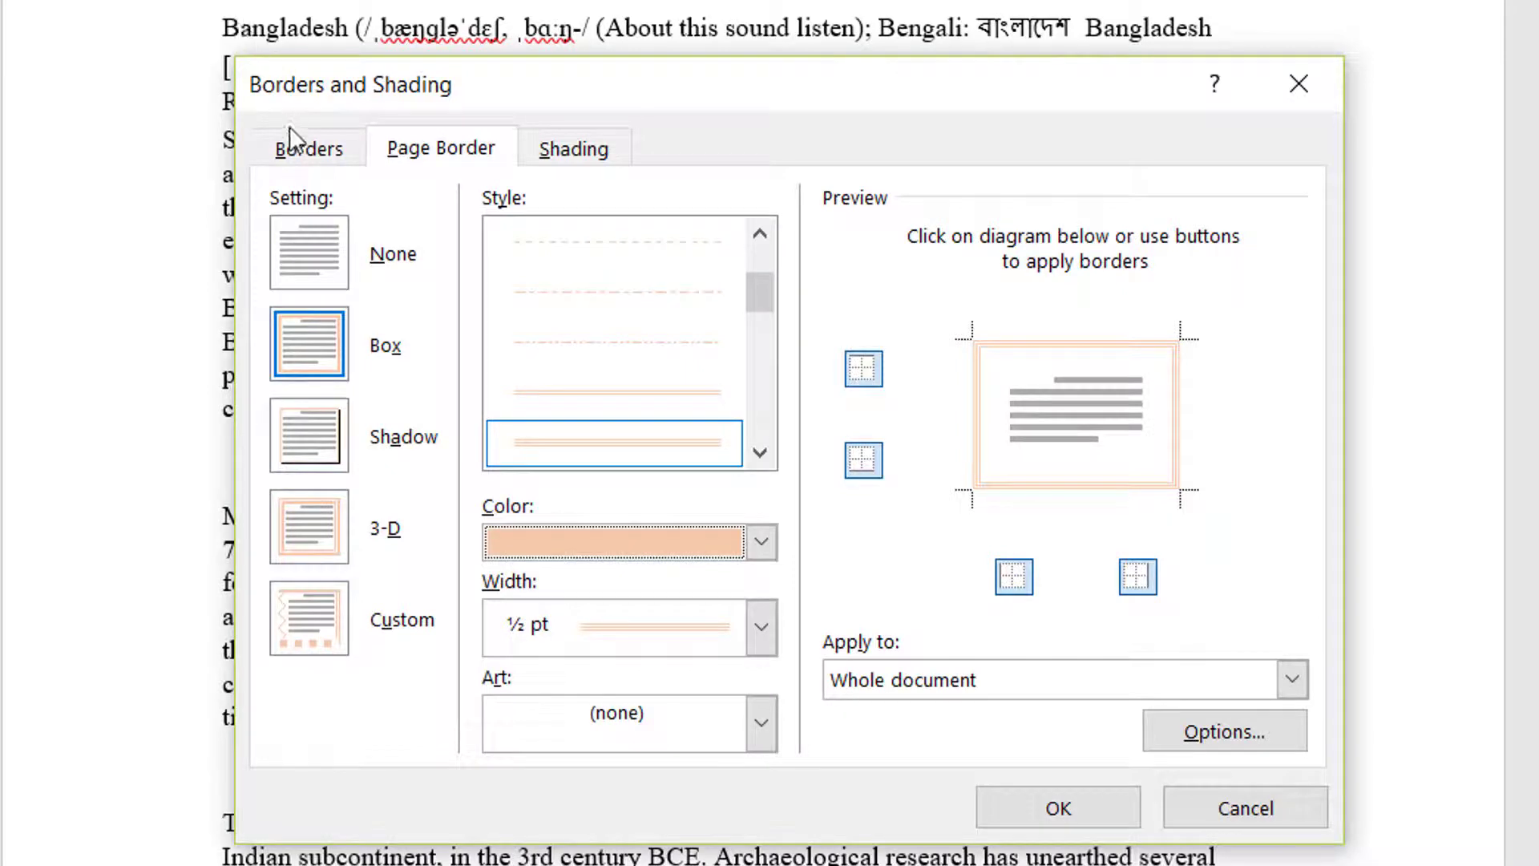
click(974, 689)
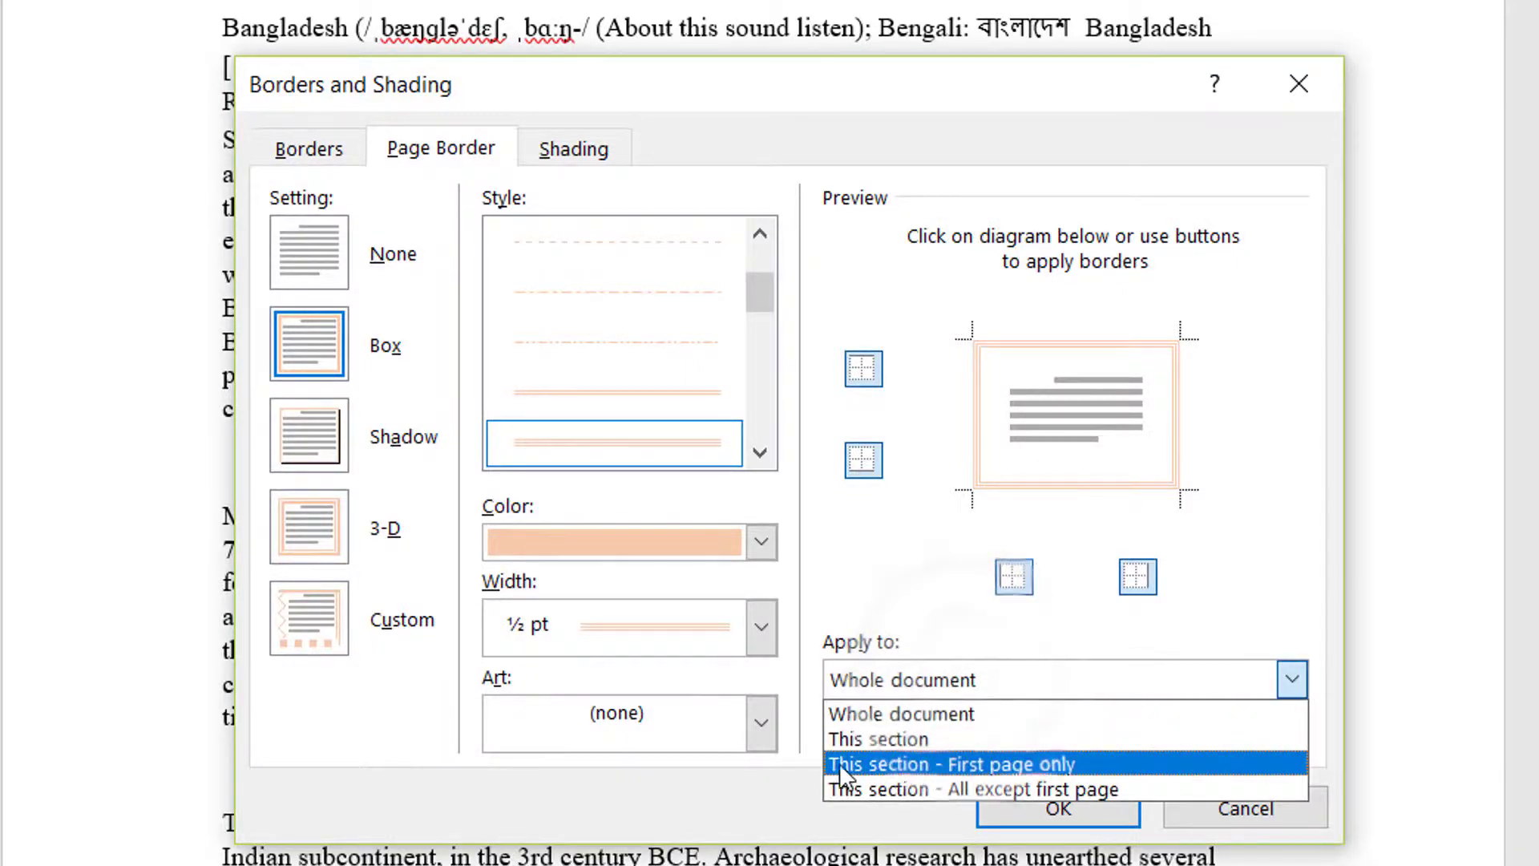
click(979, 767)
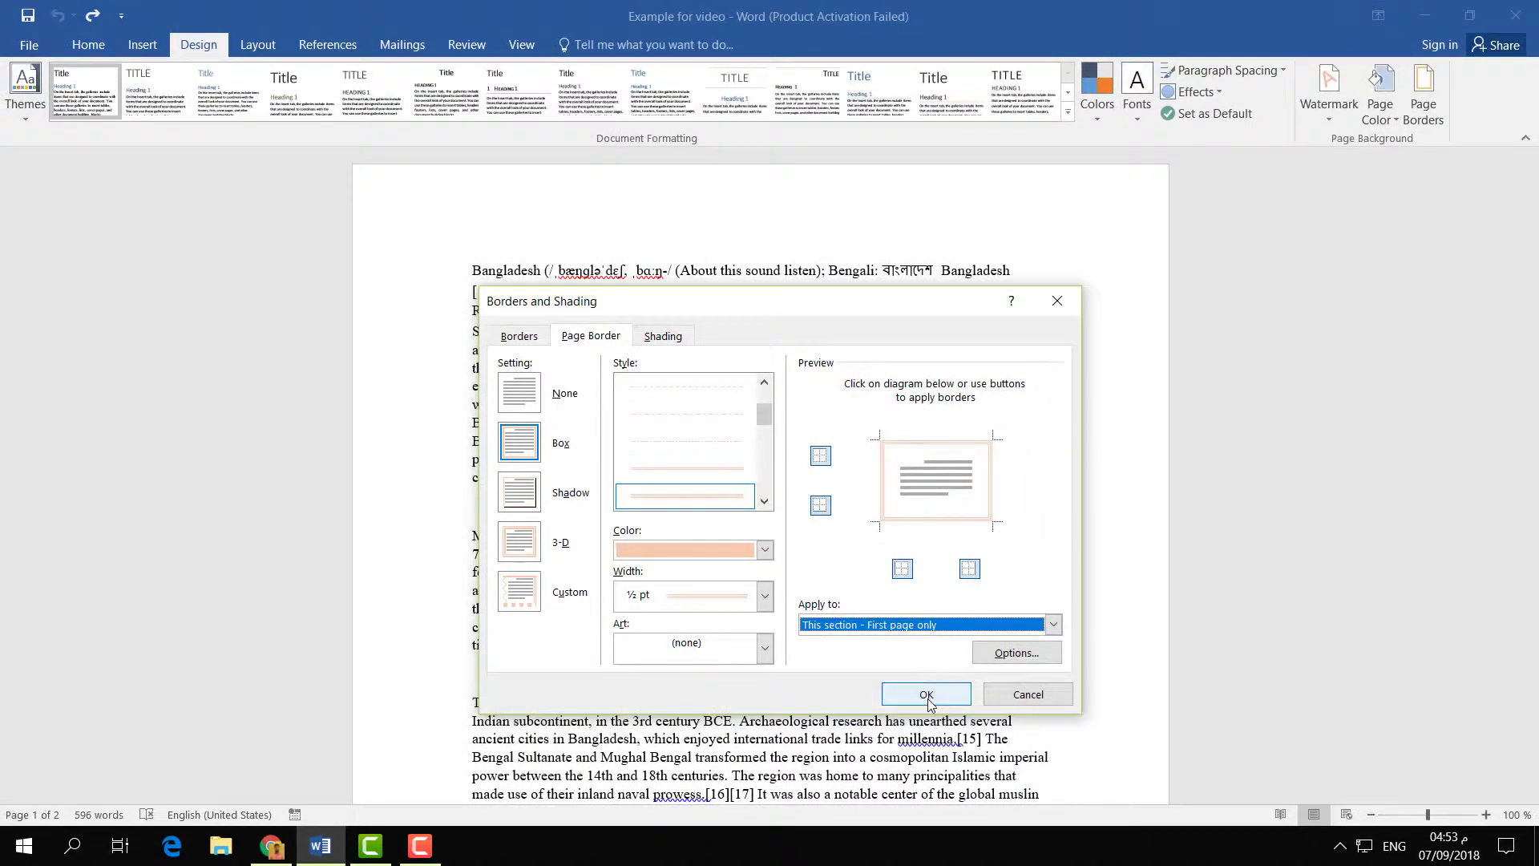
click(927, 696)
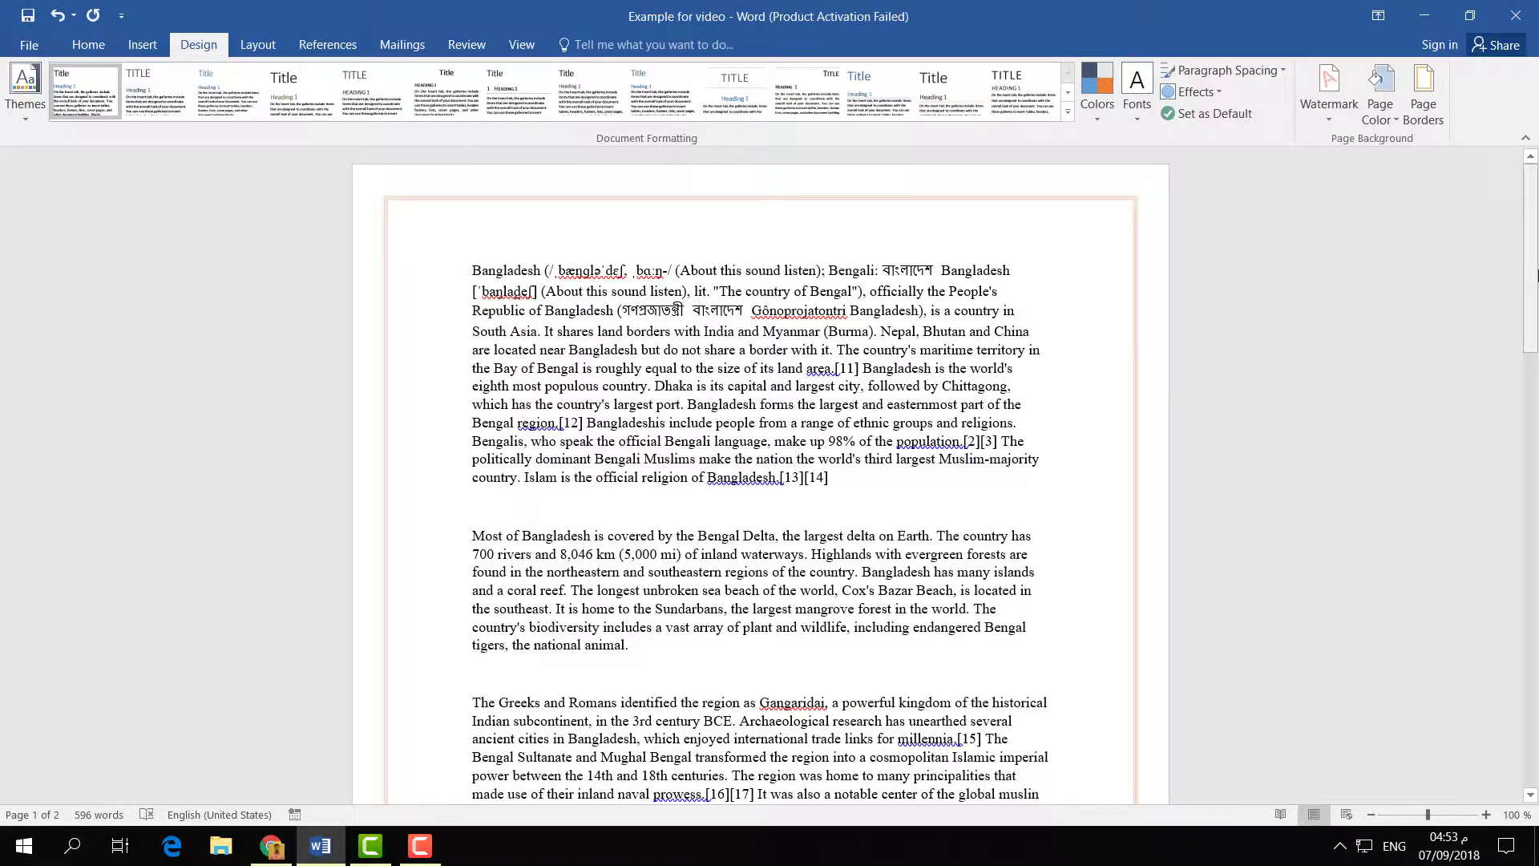
scroll(467, 563, down, 10)
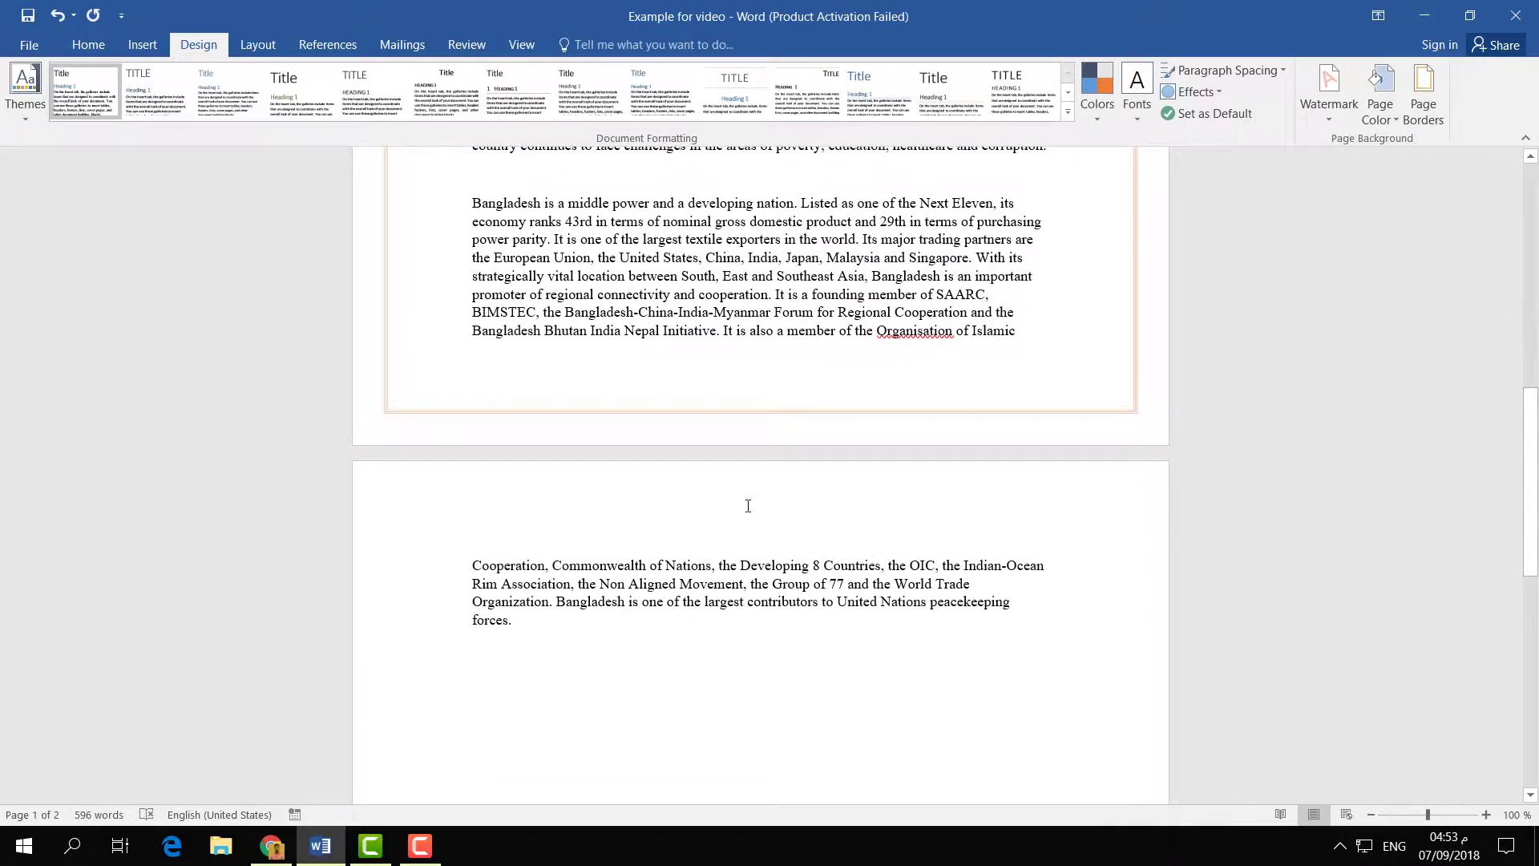
scroll(748, 506, up, 1)
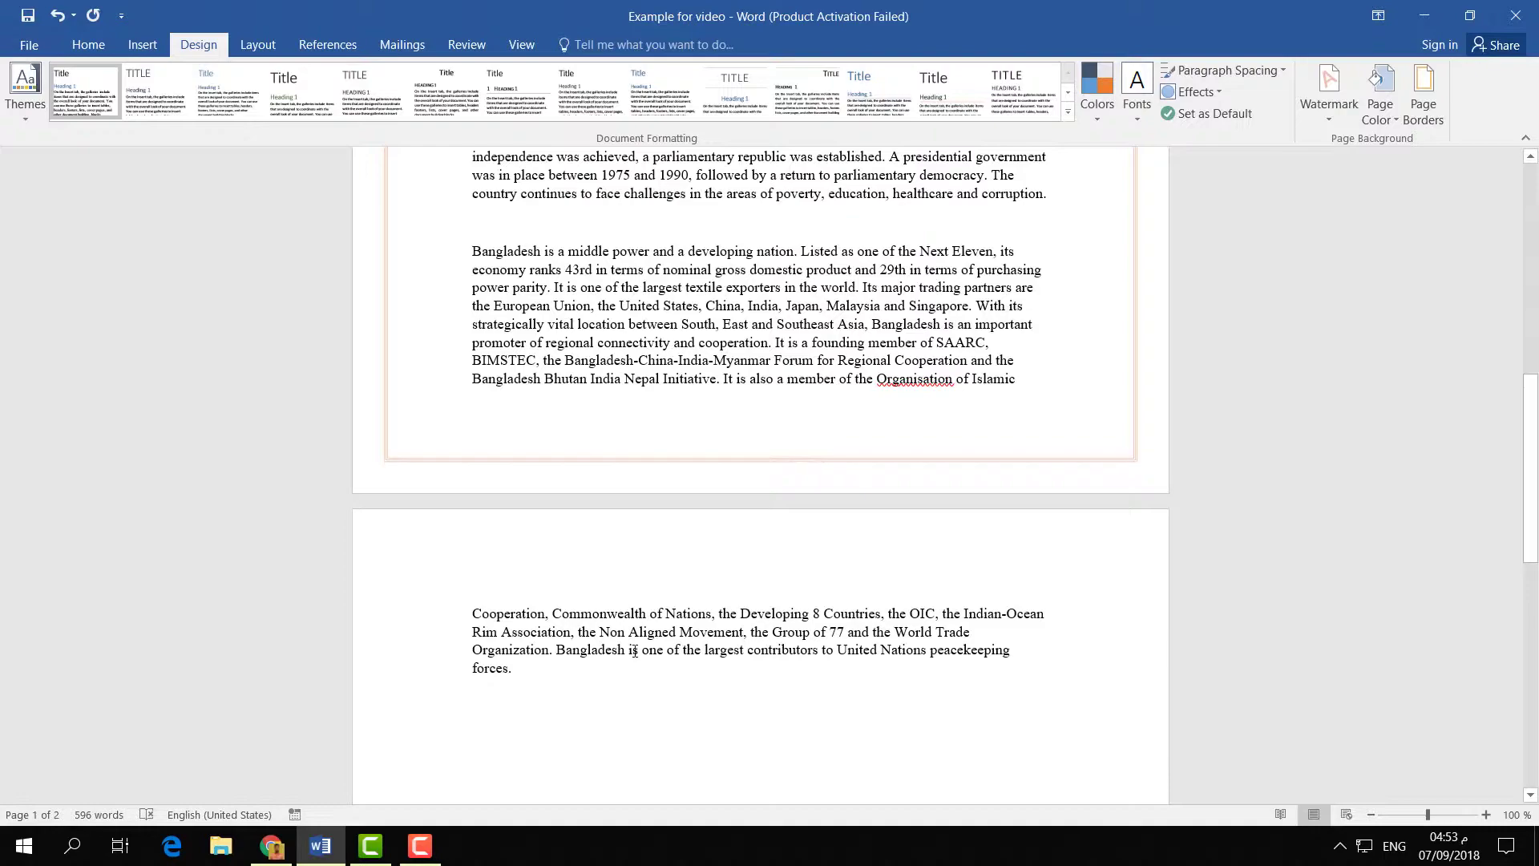
scroll(687, 543, up, 8)
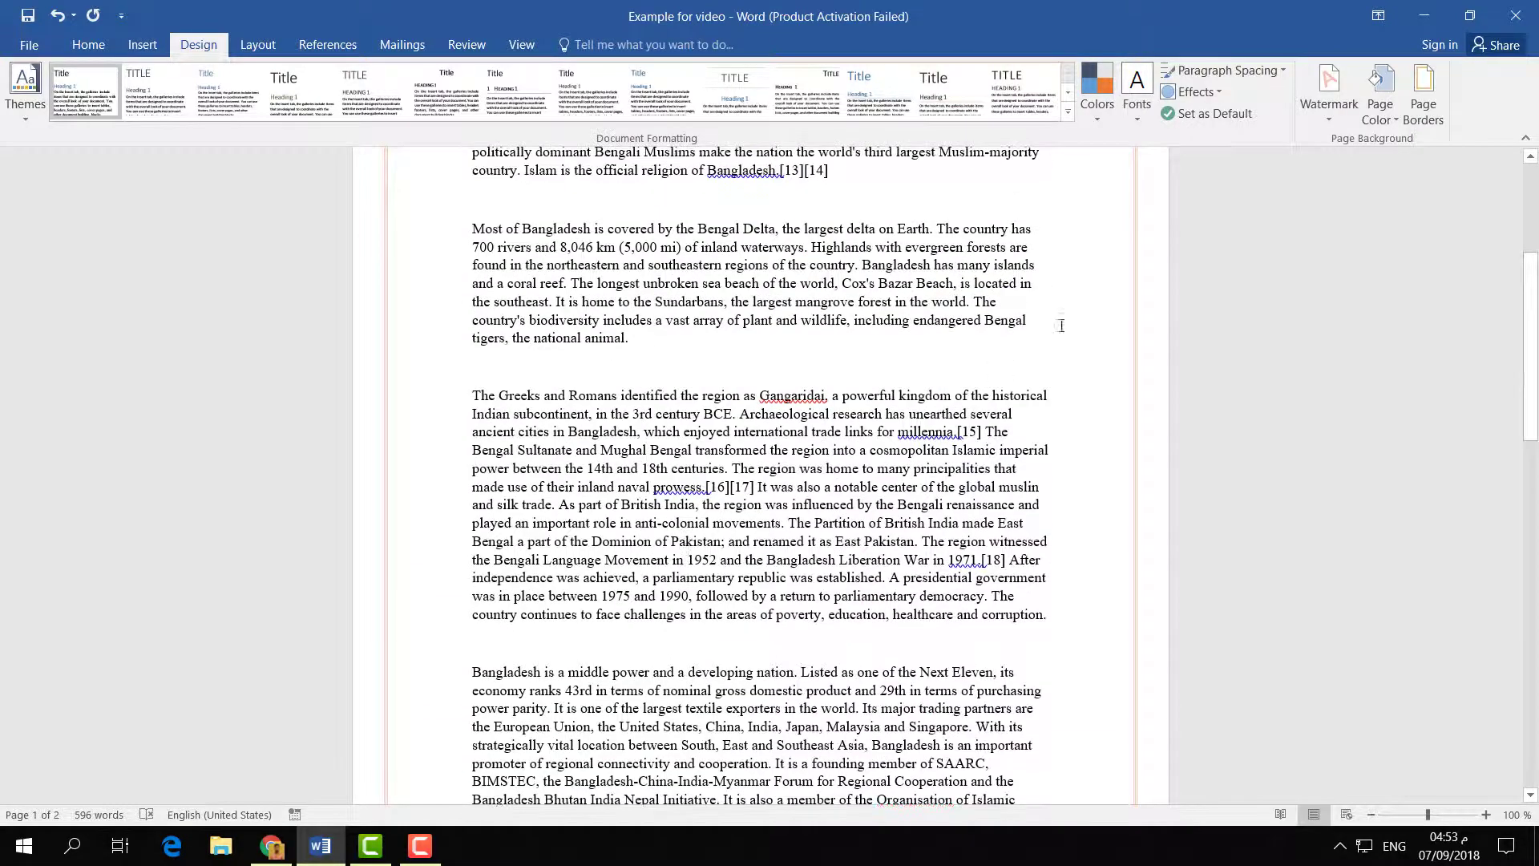
Step: Change the thin peach border to apply to 'This section - All except first page'
click(1424, 100)
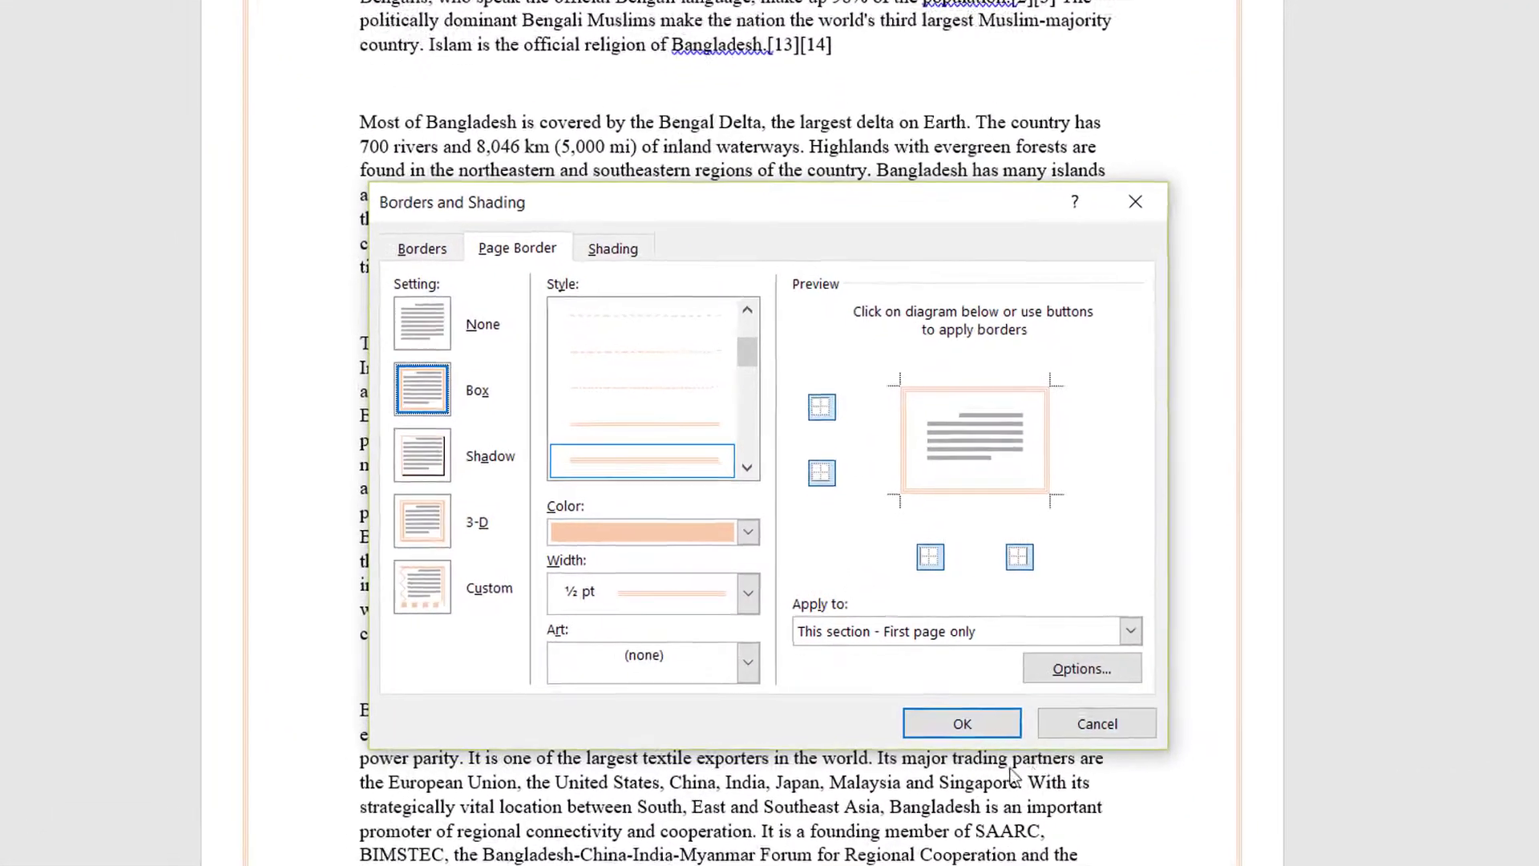
click(978, 646)
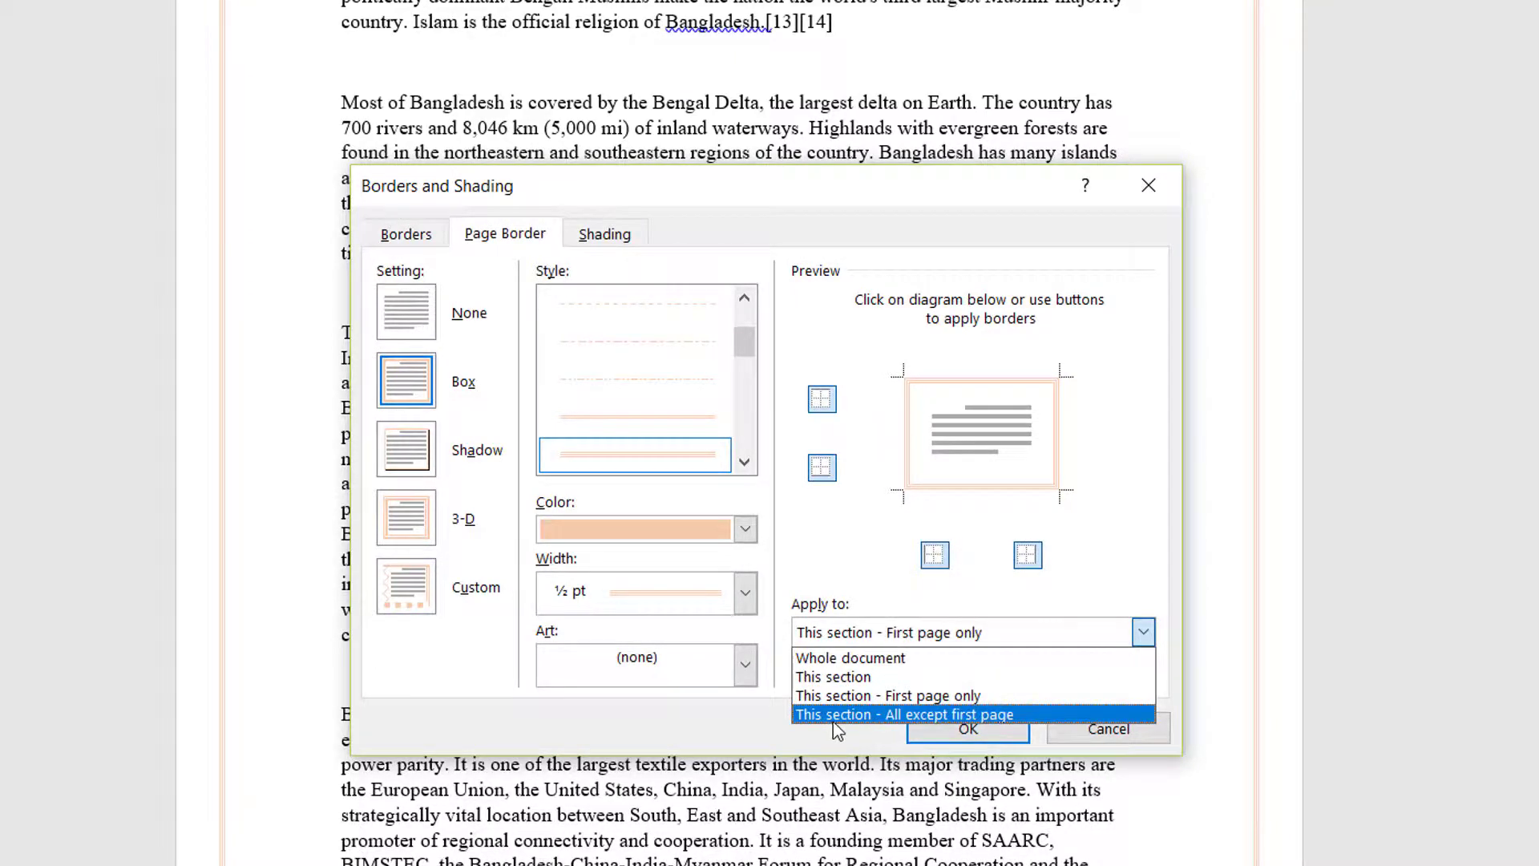
click(882, 715)
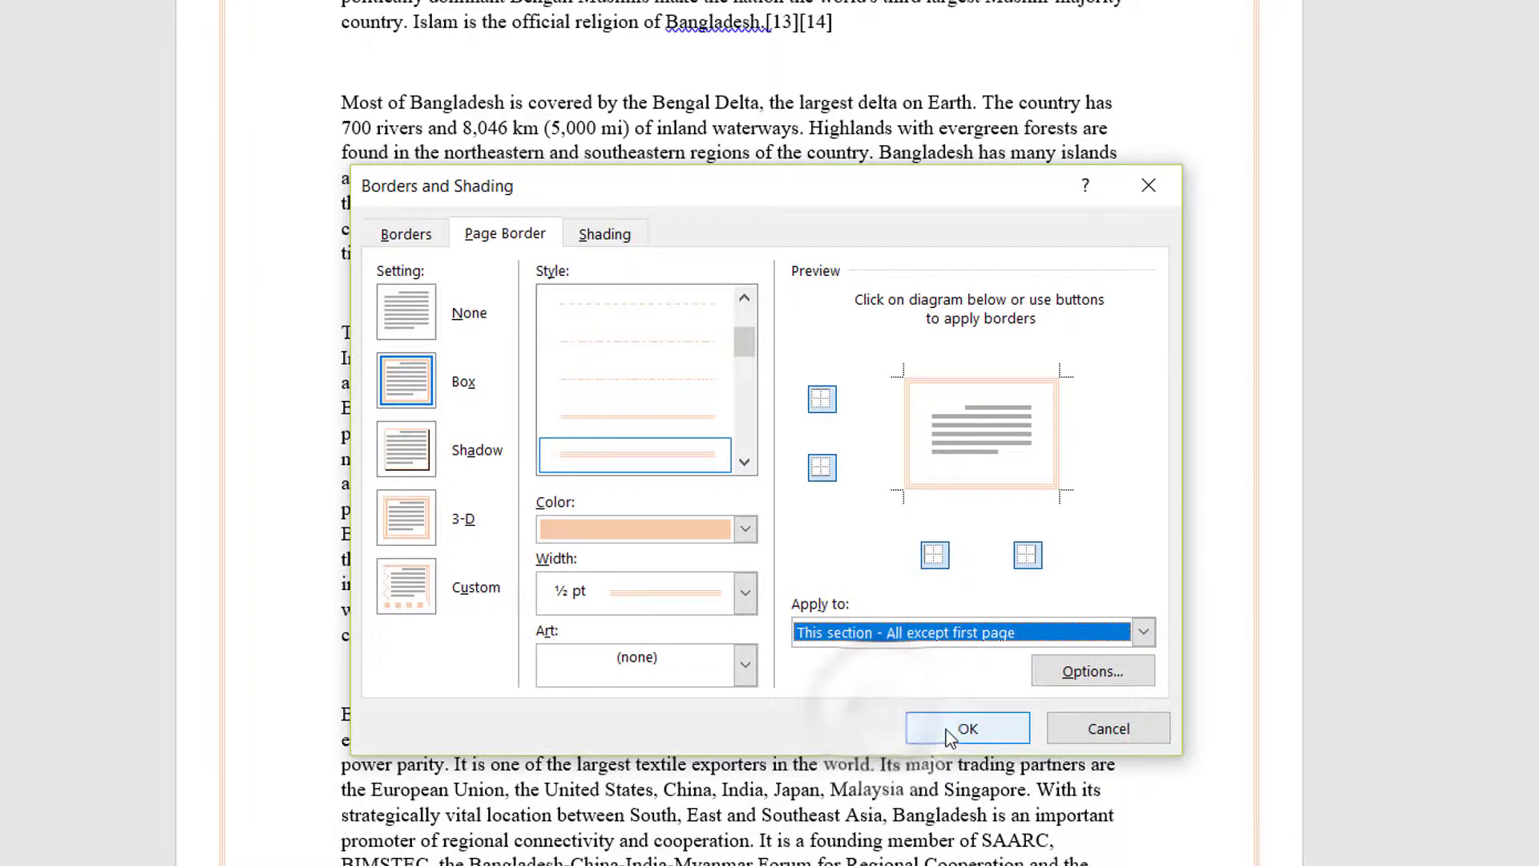
click(946, 728)
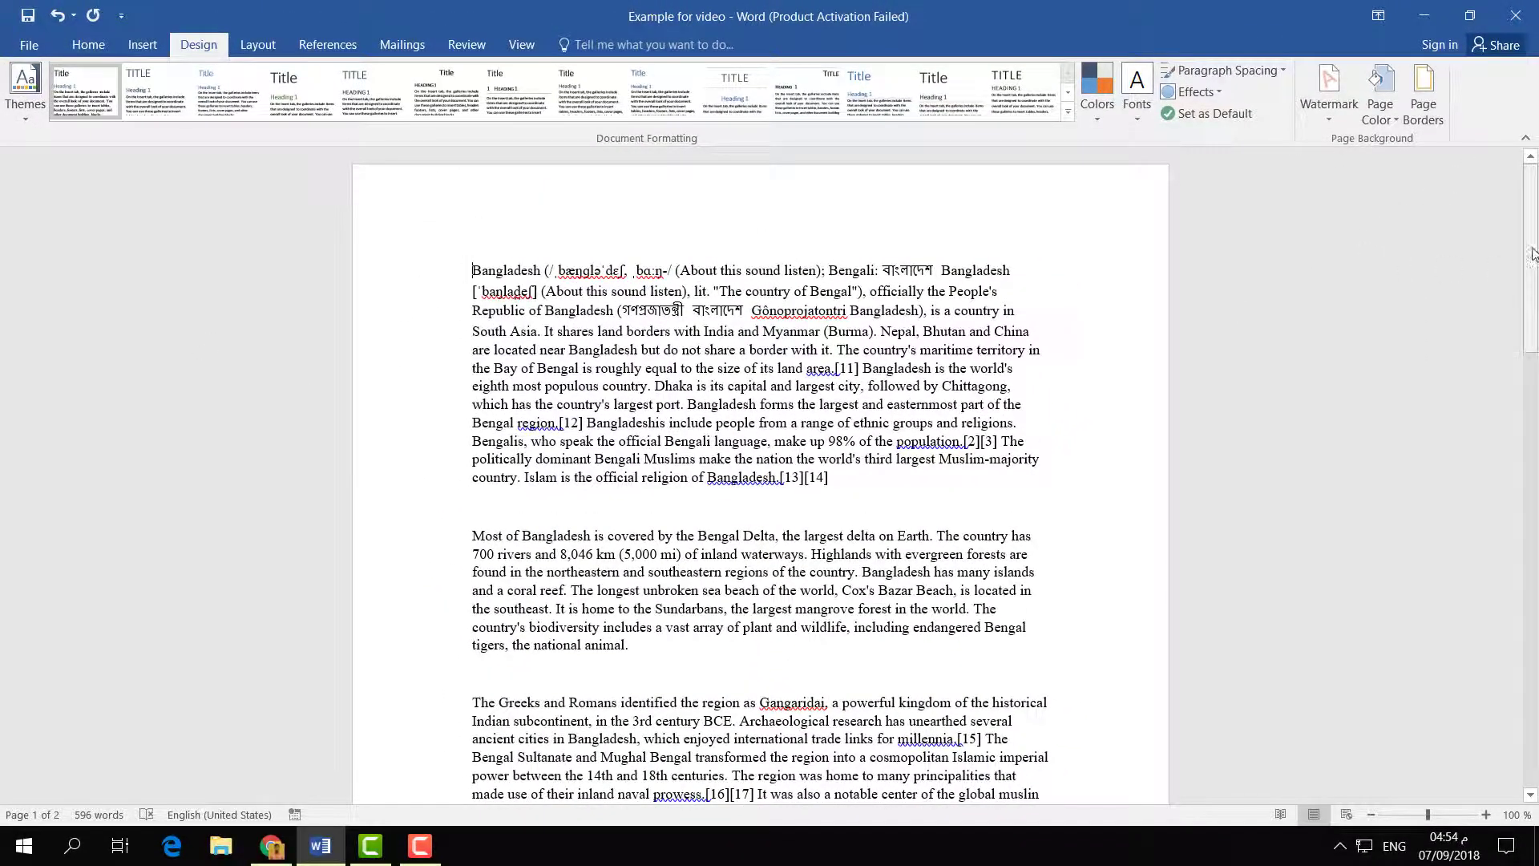
drag(1532, 233, 1536, 564)
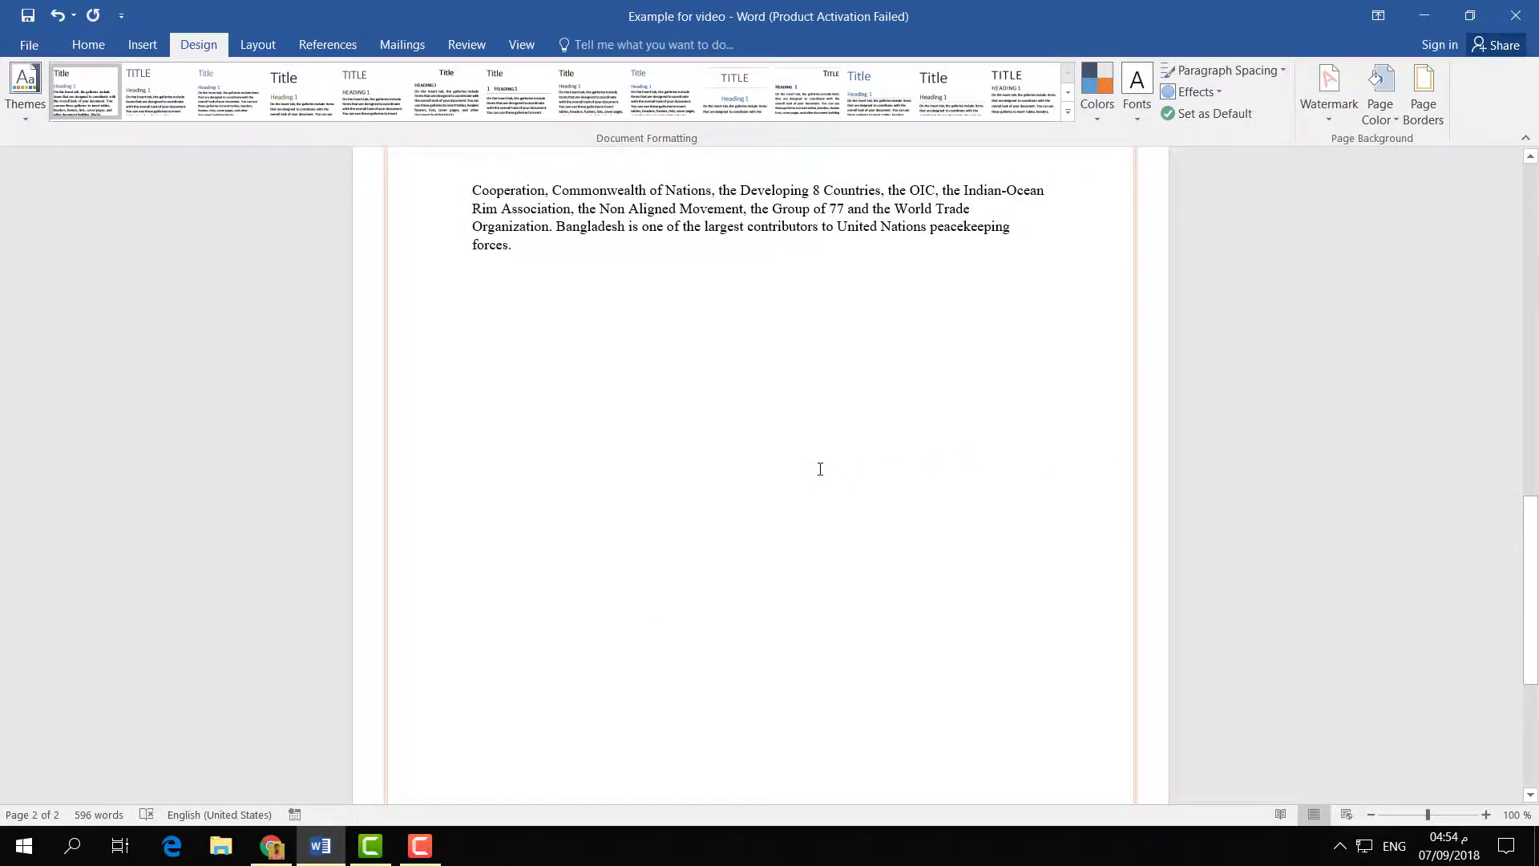
scroll(1423, 603, up, 1)
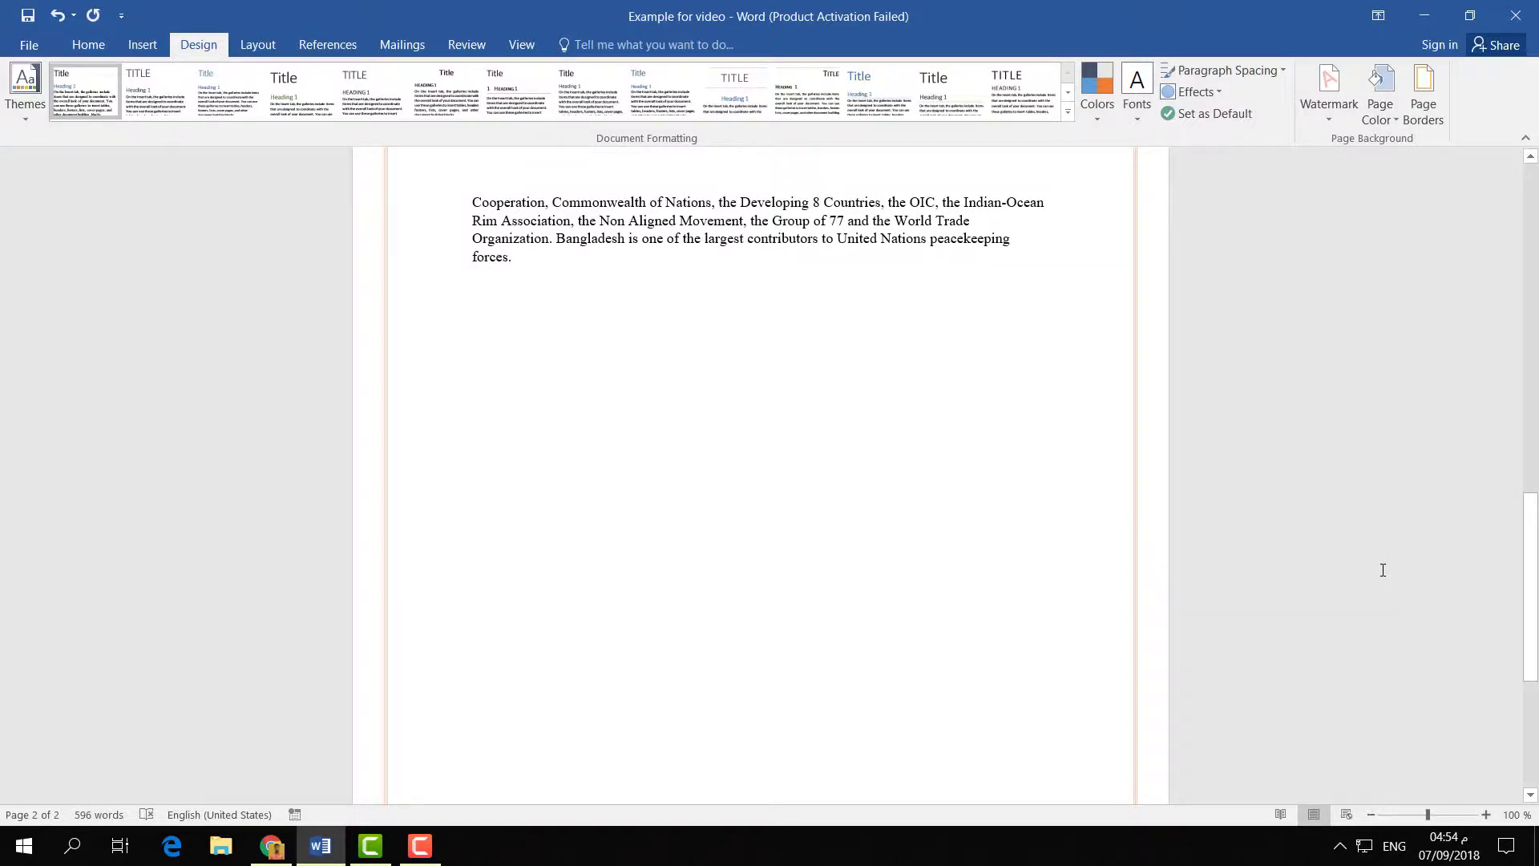
click(934, 839)
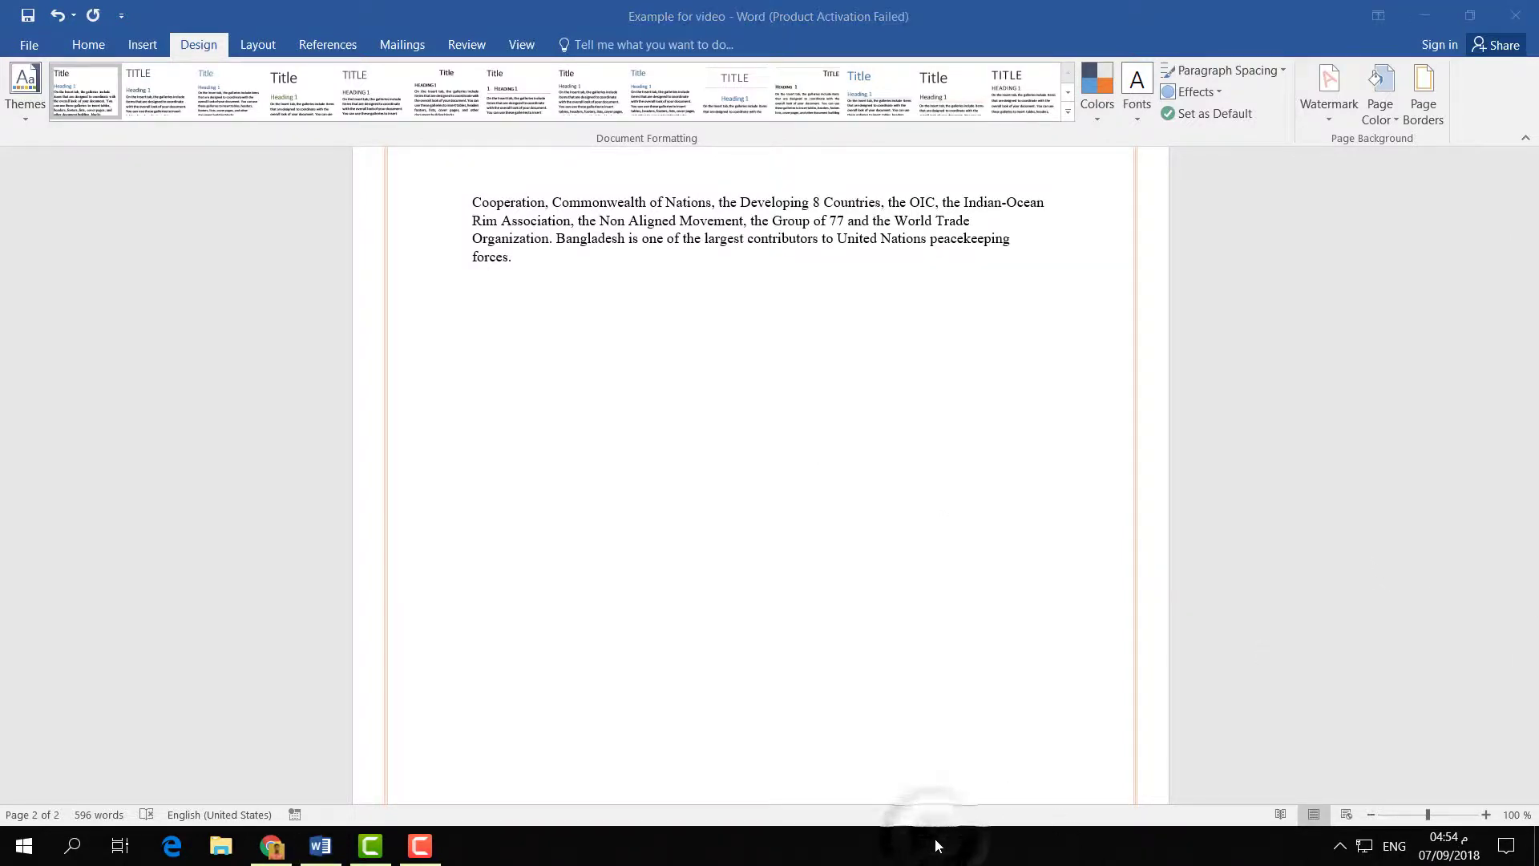